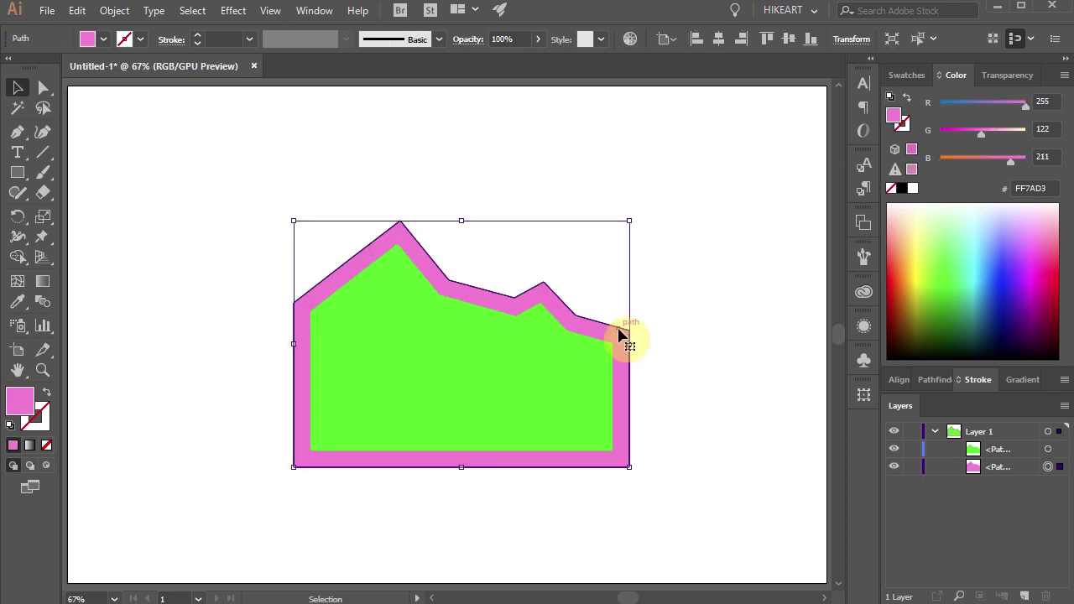
Step: Remove the demo offset bands so only the green (00EC05) mountain path remains
{"action": "left_click", "coordinate": [921, 271]}
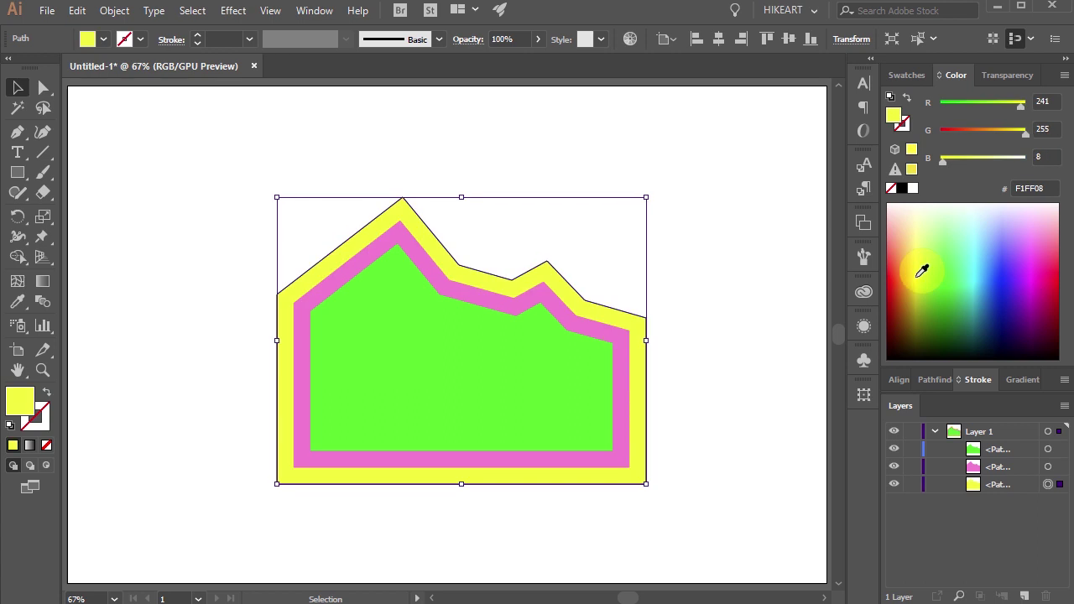
{"action": "left_click", "coordinate": [983, 245]}
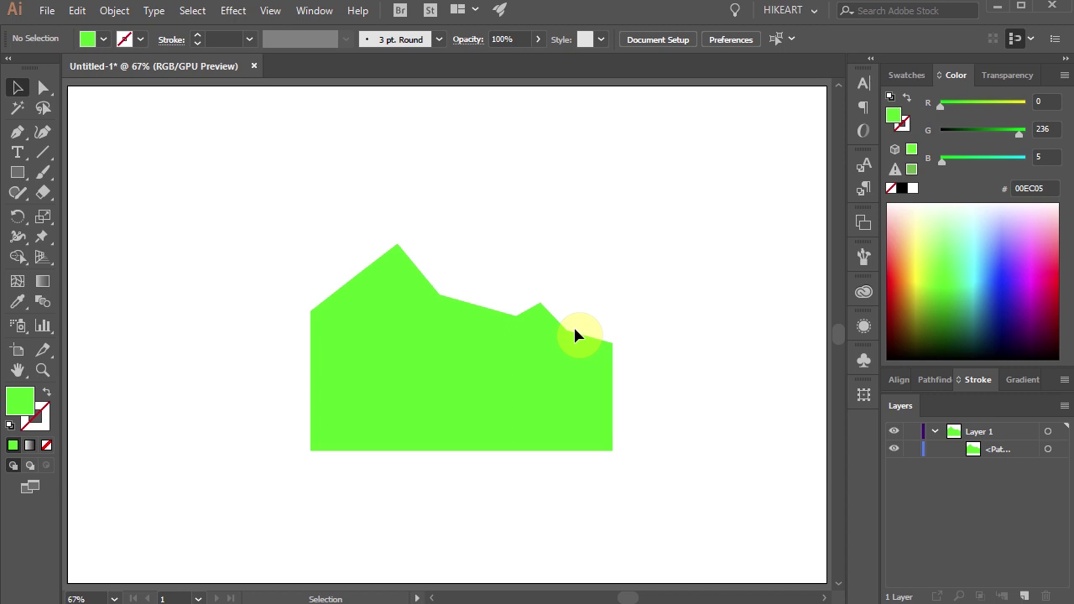
Step: Select the green mountain and bring up Offset Path, showing 10 px with Miter joins
{"action": "key", "text": "v"}
{"action": "left_click", "coordinate": [555, 372]}
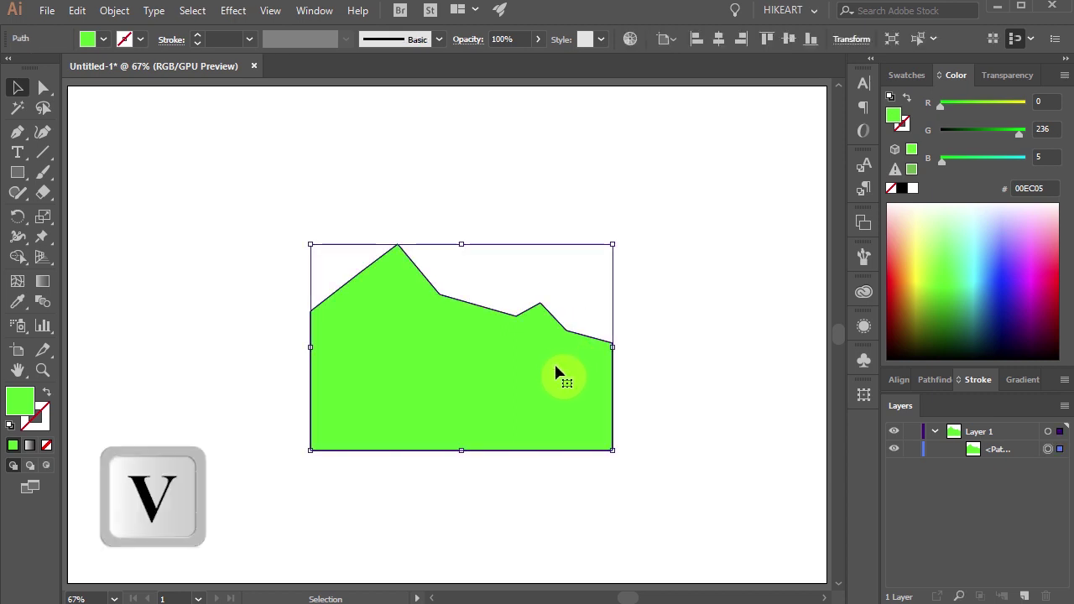
{"action": "left_click", "coordinate": [114, 10]}
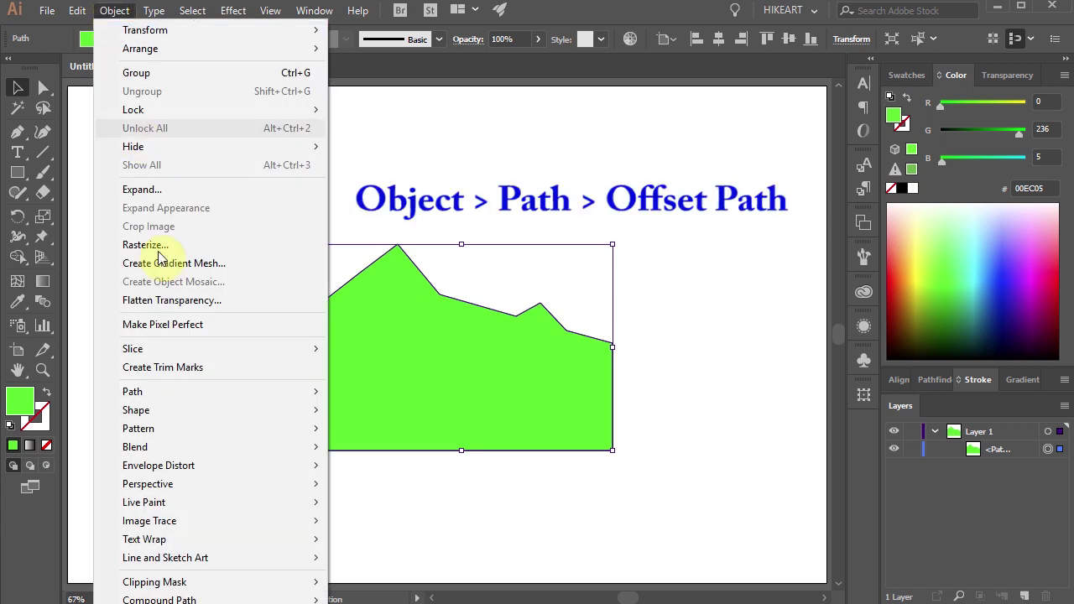
{"action": "mouse_move", "coordinate": [195, 395]}
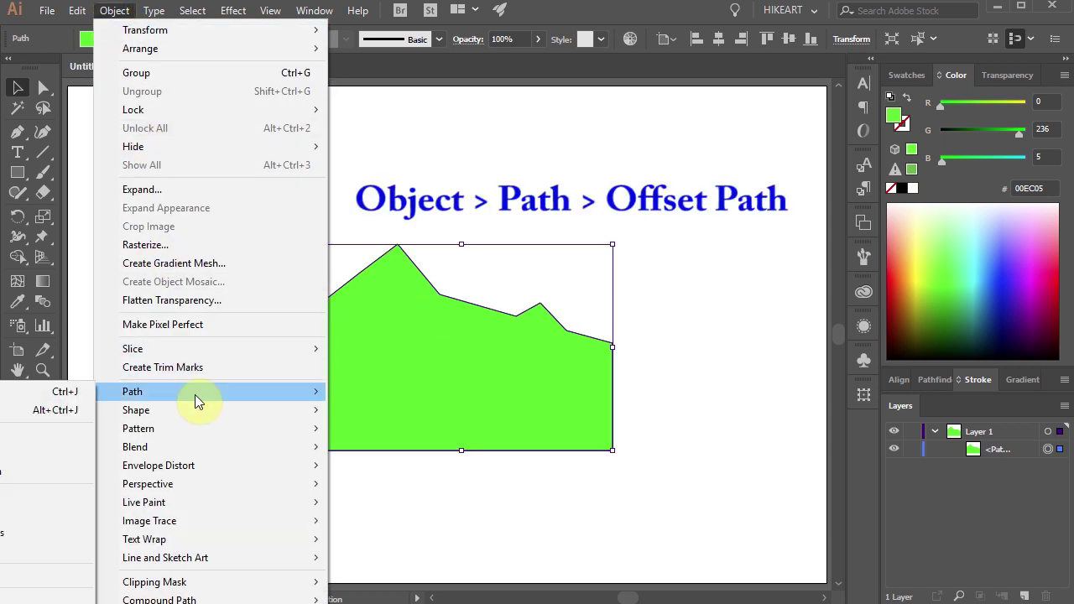
{"action": "left_click", "coordinate": [5, 454]}
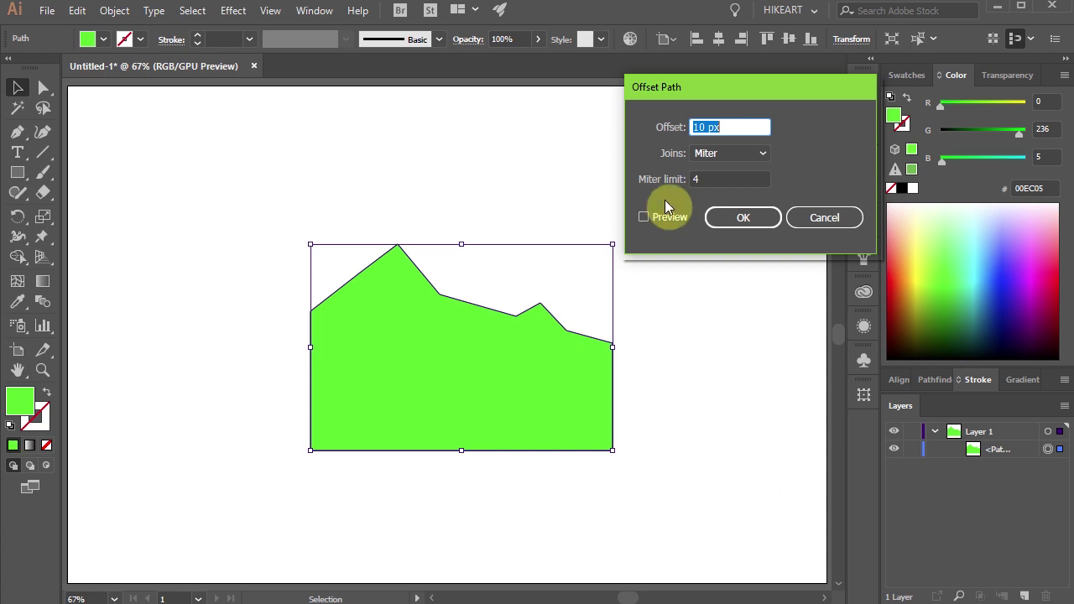
Step: Preview a 30 px offset of the green mountain, toggling preview off and on
{"action": "left_click", "coordinate": [647, 215]}
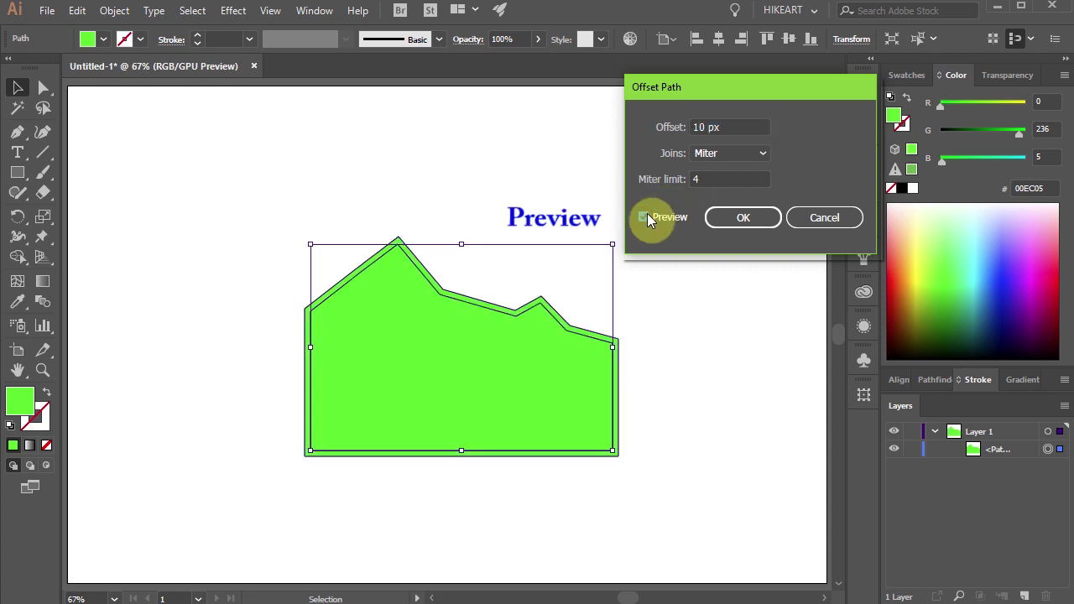
{"action": "double_click", "coordinate": [706, 127]}
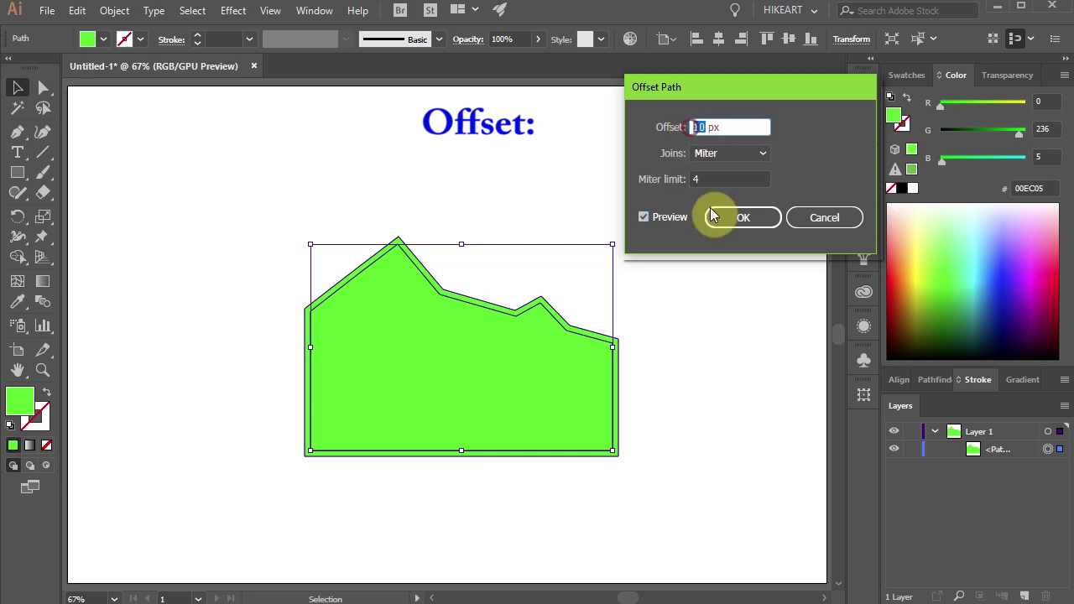
{"action": "type", "text": "30"}
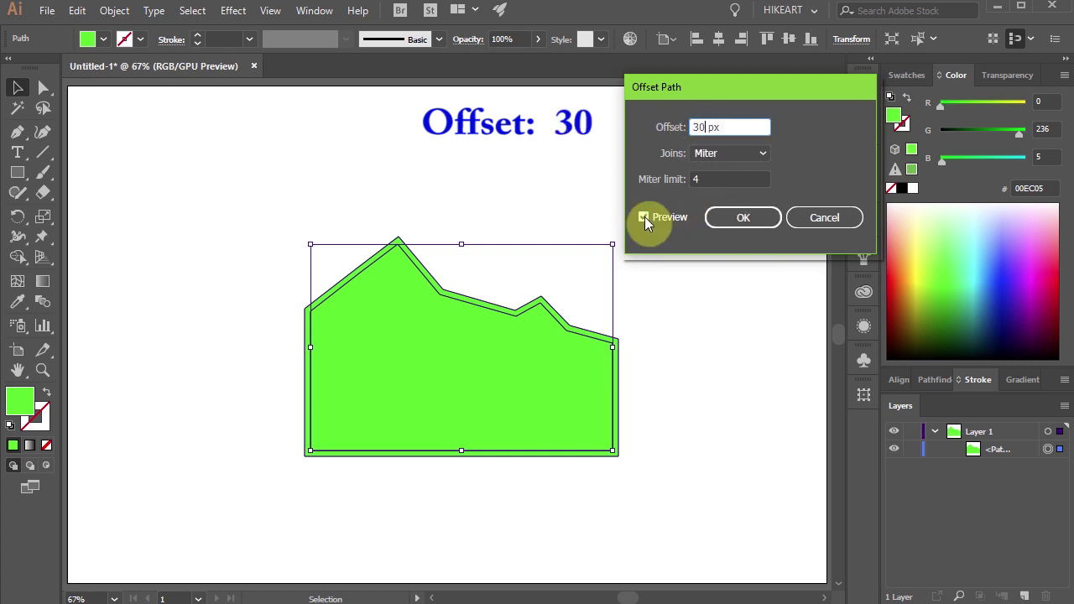
{"action": "left_click", "coordinate": [645, 216]}
{"action": "left_click", "coordinate": [645, 217]}
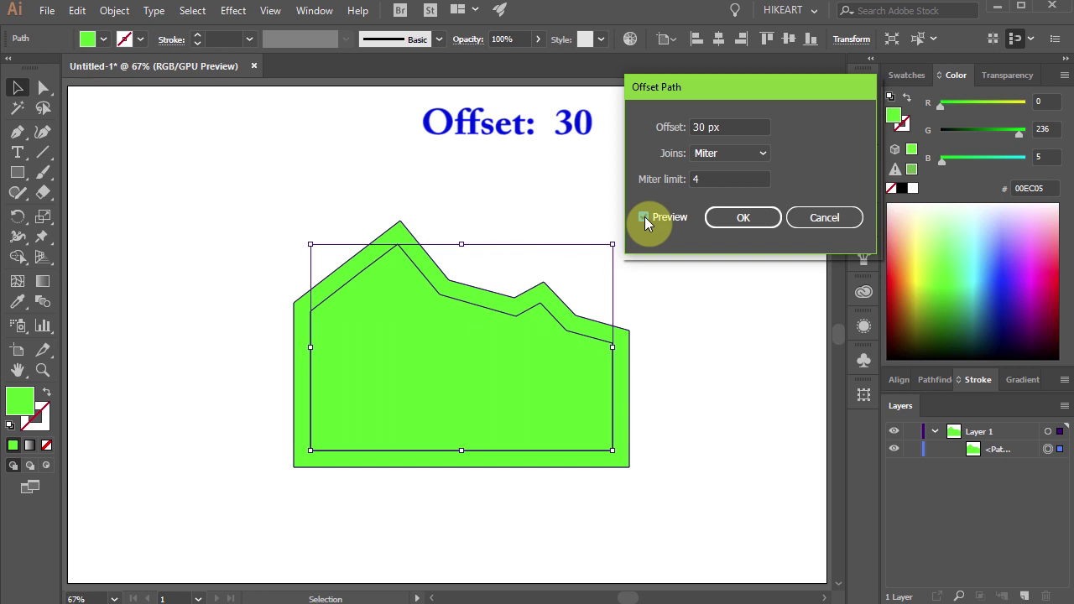
Step: Change the offset to -30 px and toggle preview to compare the inset outline
{"action": "key", "text": "Tab"}
{"action": "key", "text": "Home"}
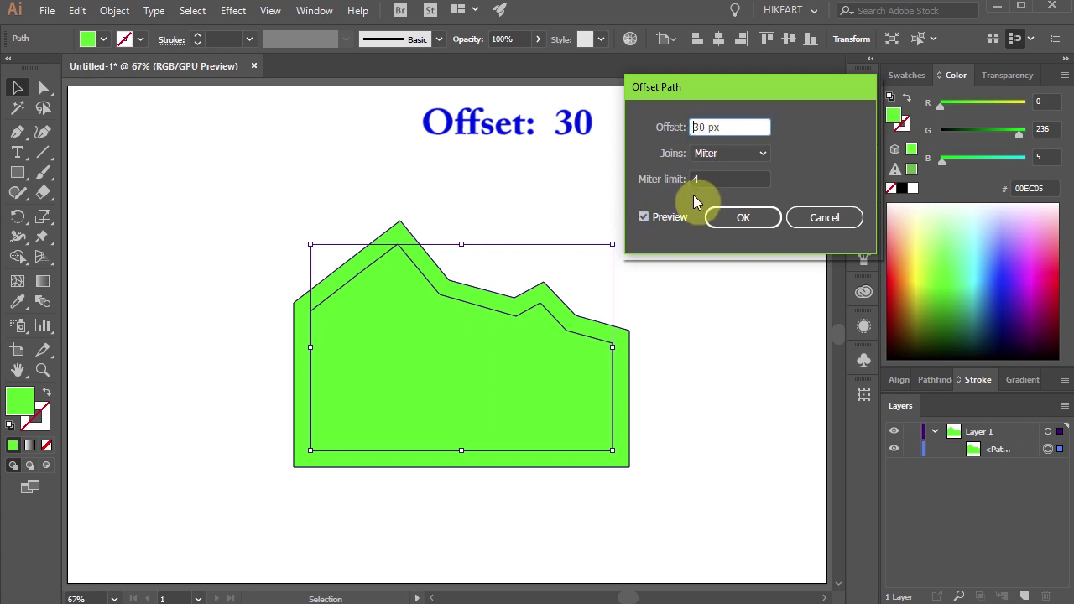
{"action": "type", "text": "-"}
{"action": "left_click", "coordinate": [645, 216]}
{"action": "left_click", "coordinate": [644, 217]}
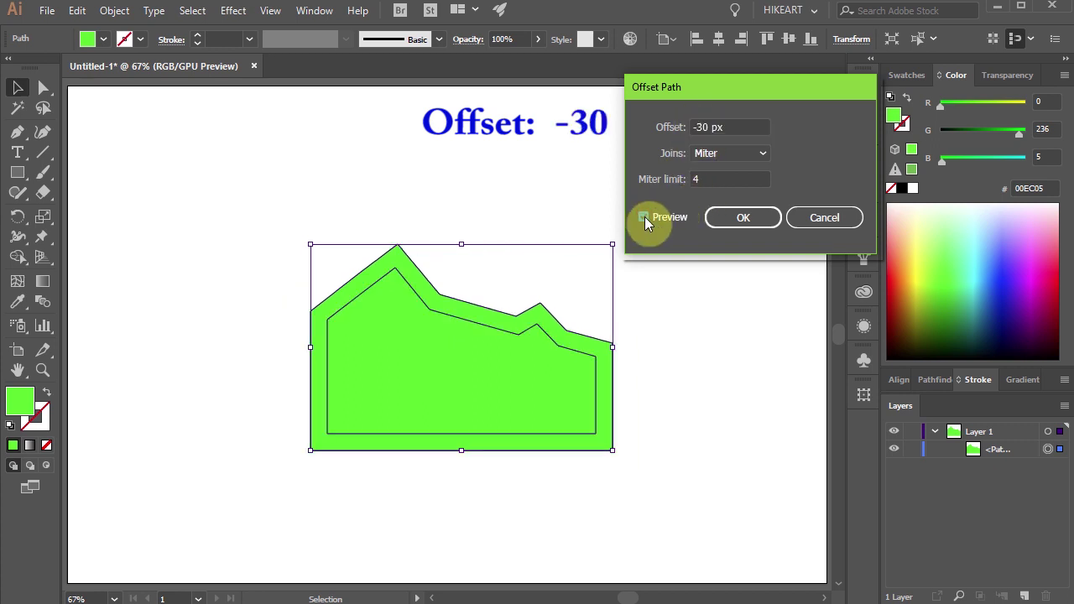
{"action": "left_click", "coordinate": [644, 216]}
{"action": "left_click", "coordinate": [644, 217]}
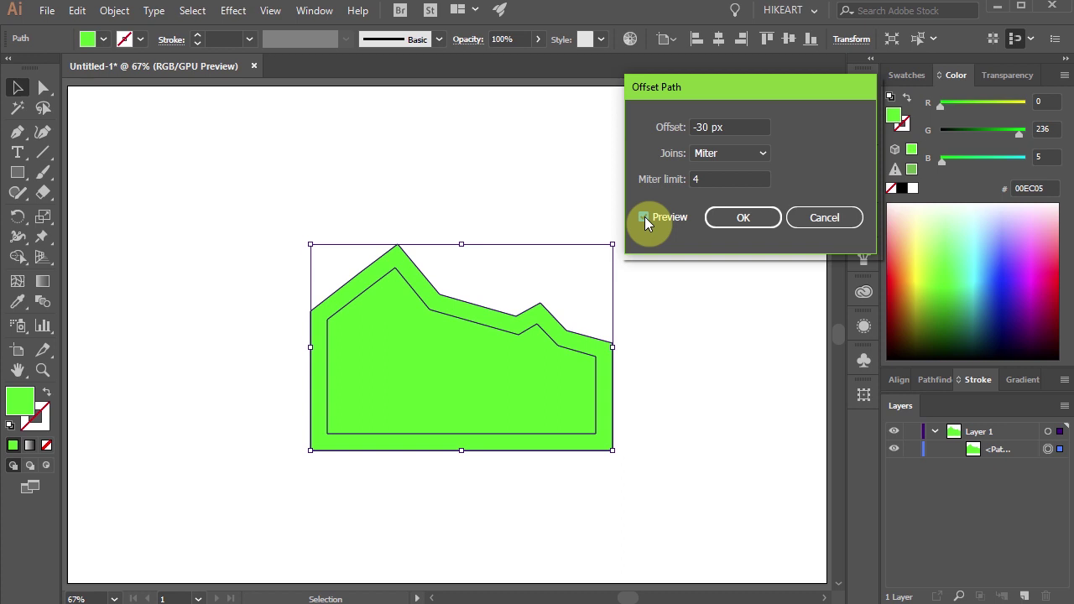
{"action": "left_click_drag", "start_coordinate": [710, 126], "coordinate": [684, 128]}
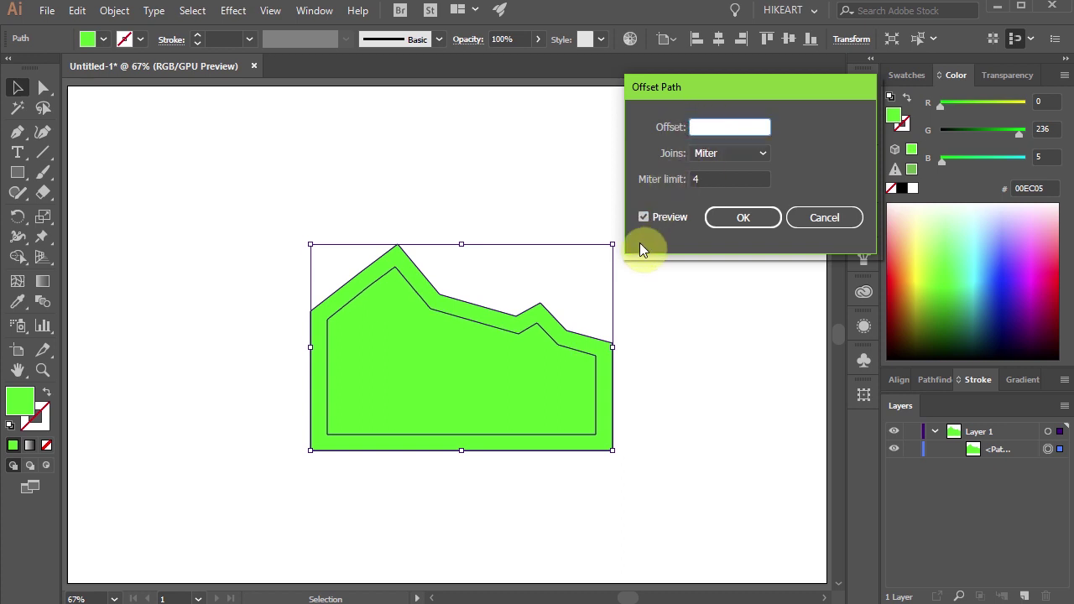
Step: Step the offset with arrows, Ctrl+arrows for tenths and Shift+arrows for 10 px, ending at 30 px
{"action": "key", "text": "Up"}
{"action": "key", "text": "Up"}
{"action": "key", "text": "Up"}
{"action": "key", "text": "Up"}
{"action": "key", "text": "Up"}
{"action": "key", "text": "Up"}
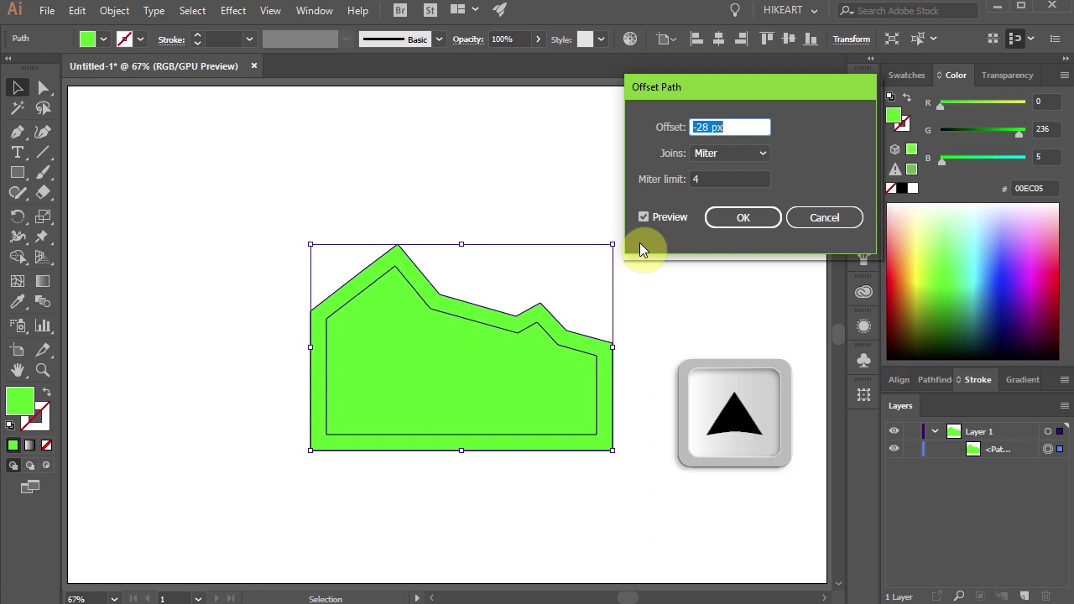
{"action": "key", "text": "Up"}
{"action": "key", "text": "Up"}
{"action": "key", "text": "Up"}
{"action": "key", "text": "Up"}
{"action": "key", "text": "Up"}
{"action": "key", "text": "Up"}
{"action": "key", "text": "Up"}
{"action": "key", "text": "Up"}
{"action": "key", "text": "Up"}
{"action": "key", "text": "Up"}
{"action": "key", "text": "Up"}
{"action": "key", "text": "Up"}
{"action": "key", "text": "Up"}
{"action": "key", "text": "Up"}
{"action": "key", "text": "Up"}
{"action": "key", "text": "Up"}
{"action": "key", "text": "Up"}
{"action": "key", "text": "Up"}
{"action": "key", "text": "Up"}
{"action": "key", "text": "Up"}
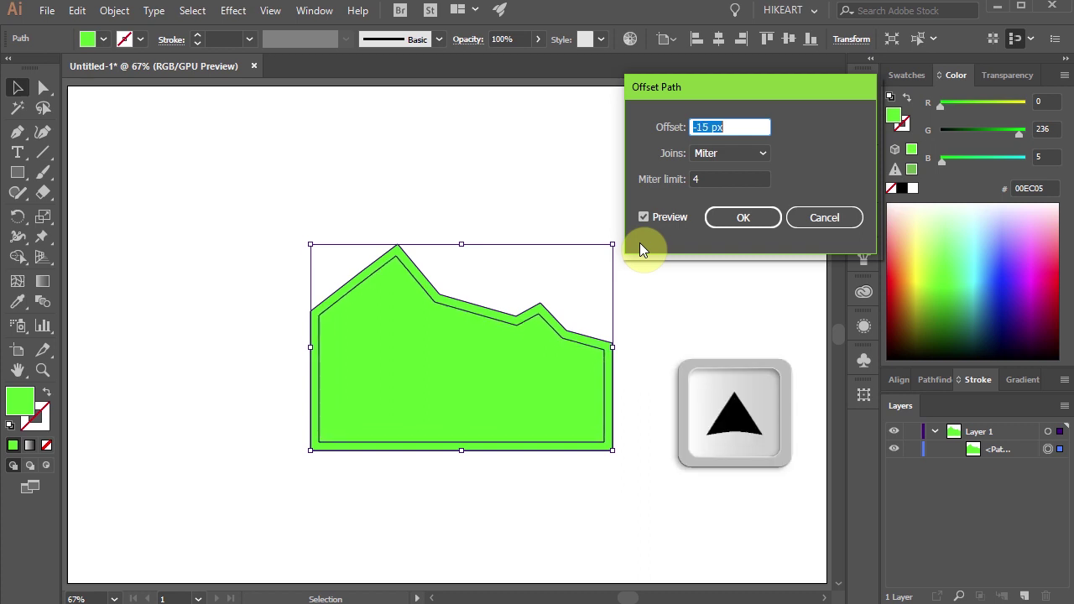
{"action": "key", "text": "Up"}
{"action": "key", "text": "Up"}
{"action": "key", "text": "Up"}
{"action": "key", "text": "Up"}
{"action": "key", "text": "Up"}
{"action": "key", "text": "Up"}
{"action": "key", "text": "Up"}
{"action": "key", "text": "Up"}
{"action": "key", "text": "Up"}
{"action": "key", "text": "Up"}
{"action": "key", "text": "Up"}
{"action": "key", "text": "Up"}
{"action": "key", "text": "Up"}
{"action": "key", "text": "Up"}
{"action": "key", "text": "Up"}
{"action": "key", "text": "Up"}
{"action": "key", "text": "Up"}
{"action": "key", "text": "Up"}
{"action": "key", "text": "Up"}
{"action": "key", "text": "Up"}
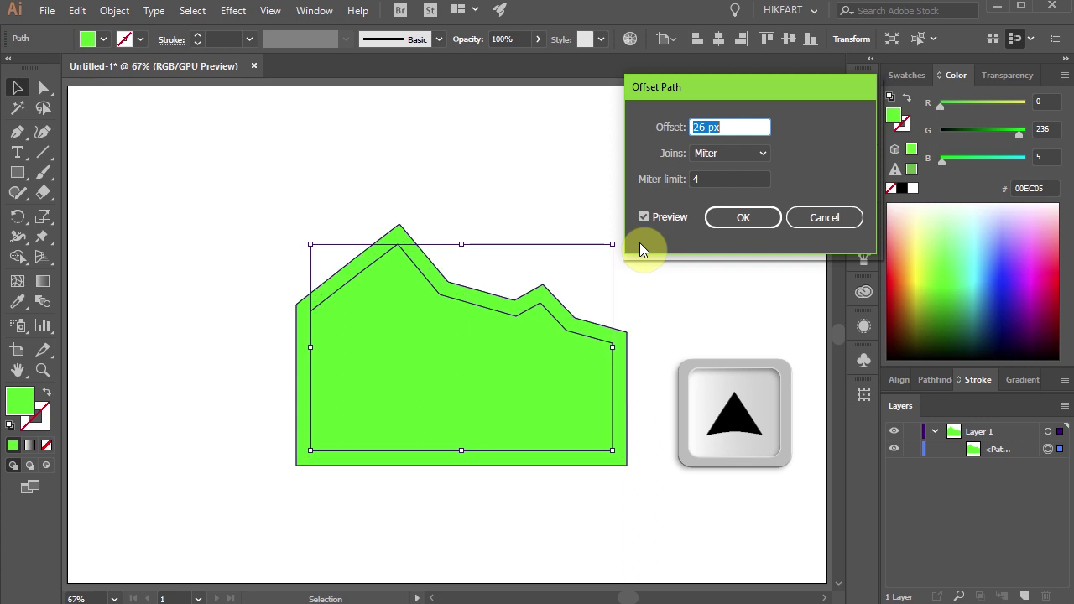
{"action": "key", "text": "Down"}
{"action": "key", "text": "Down"}
{"action": "key", "text": "Down"}
{"action": "key", "text": "Down"}
{"action": "key", "text": "Down"}
{"action": "key", "text": "Down"}
{"action": "key", "text": "Down"}
{"action": "key", "text": "Down"}
{"action": "key", "text": "Down"}
{"action": "key", "text": "Down"}
{"action": "key", "text": "Down"}
{"action": "key", "text": "Down"}
{"action": "key", "text": "Down"}
{"action": "key", "text": "Down"}
{"action": "key", "text": "Down"}
{"action": "key", "text": "Down"}
{"action": "key", "text": "Down"}
{"action": "key", "text": "Down"}
{"action": "key", "text": "Down"}
{"action": "key", "text": "Down"}
{"action": "key", "text": "Down"}
{"action": "key", "text": "Down"}
{"action": "key", "text": "Down"}
{"action": "key", "text": "Down"}
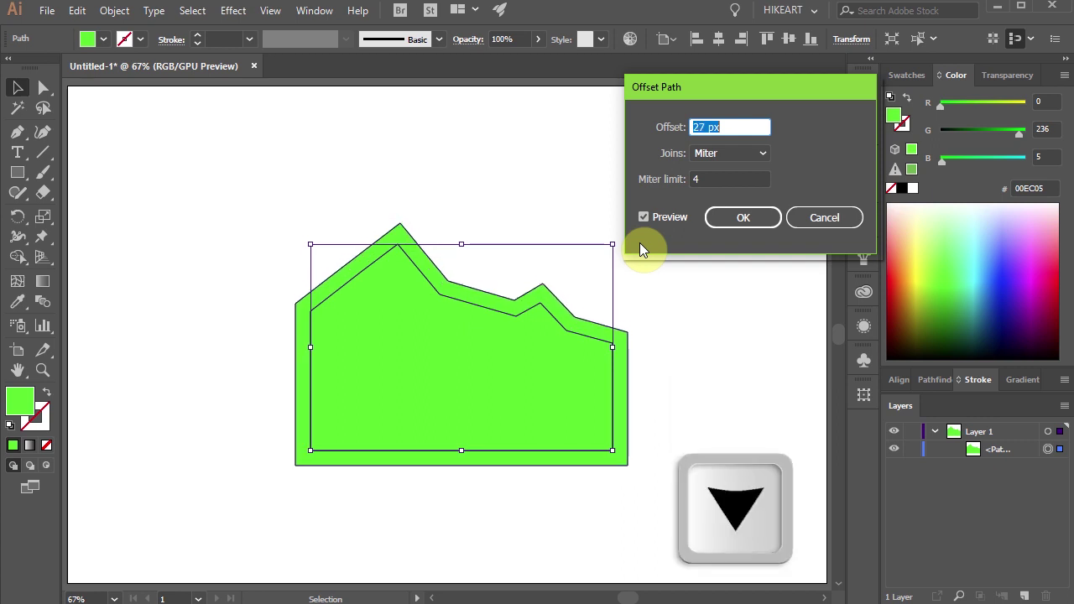
{"action": "key", "text": "Down"}
{"action": "key", "text": "Down"}
{"action": "key", "text": "Down"}
{"action": "key", "text": "Down"}
{"action": "key", "text": "Down"}
{"action": "key", "text": "Down"}
{"action": "key", "text": "Down"}
{"action": "key", "text": "Down"}
{"action": "key", "text": "Down"}
{"action": "key", "text": "Down"}
{"action": "key", "text": "Down"}
{"action": "key", "text": "Down"}
{"action": "key", "text": "Down"}
{"action": "key", "text": "Down"}
{"action": "key", "text": "Down"}
{"action": "key", "text": "Down"}
{"action": "key", "text": "Down"}
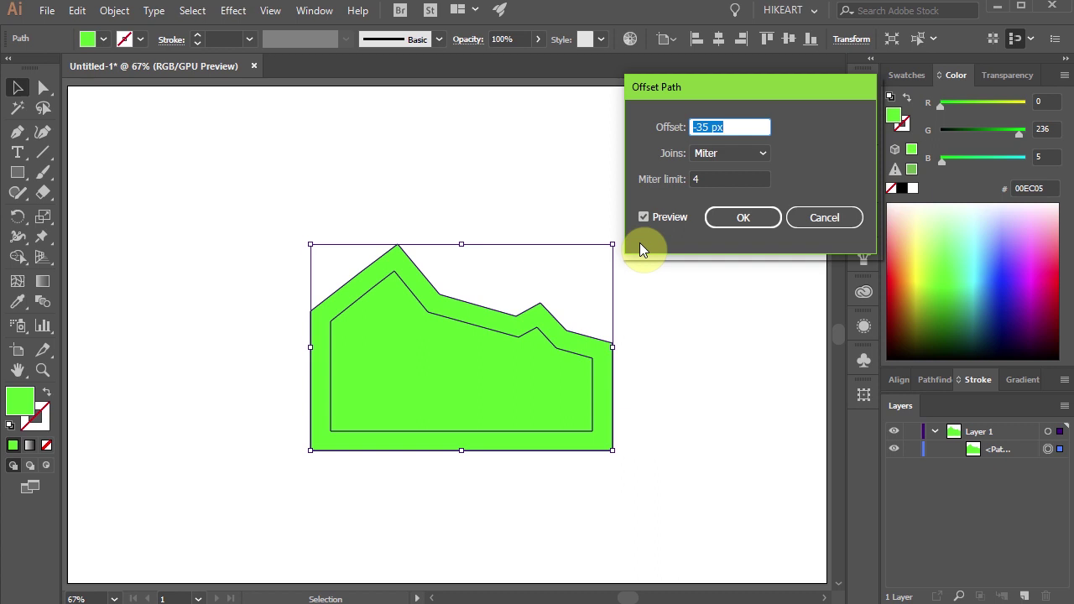
{"action": "key", "text": "ctrl"}
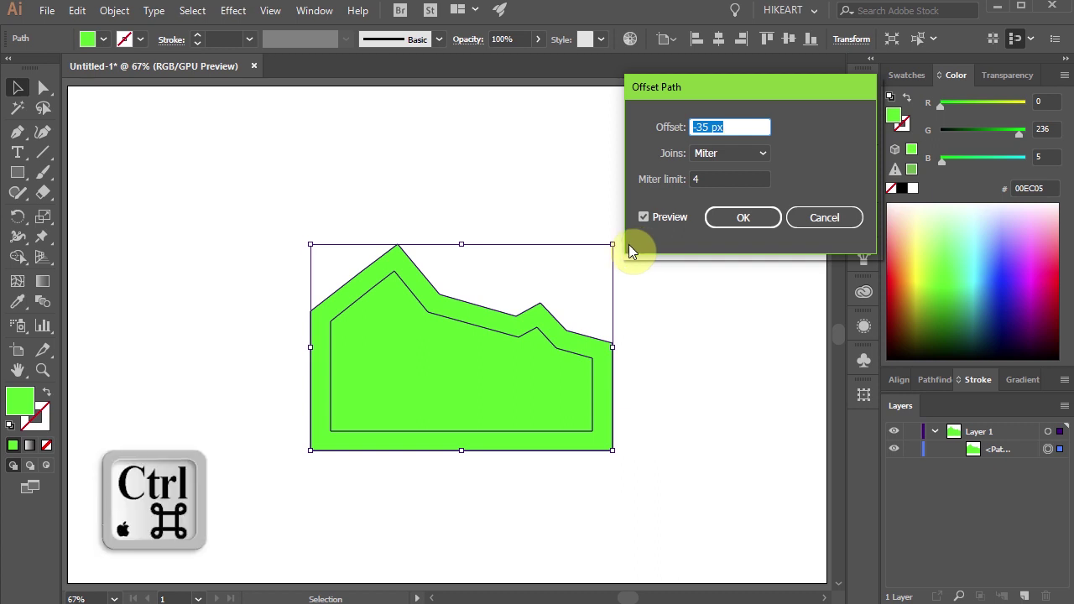
{"action": "key", "text": "ctrl+Down"}
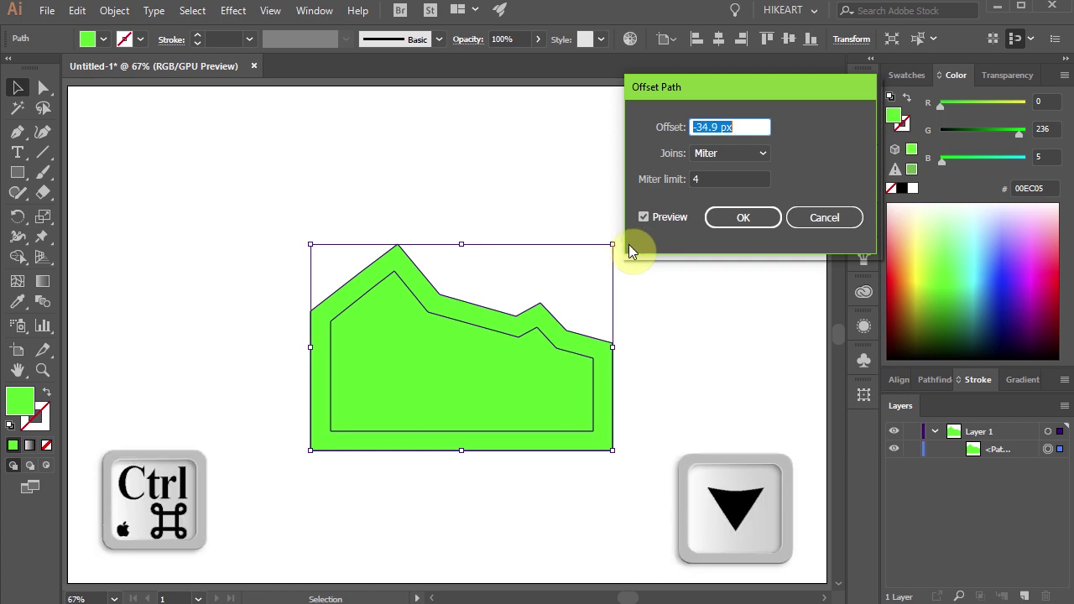
{"action": "key", "text": "ctrl+Down"}
{"action": "key", "text": "ctrl+Down"}
{"action": "key", "text": "ctrl+Down"}
{"action": "key", "text": "ctrl+Down"}
{"action": "key", "text": "ctrl+Down"}
{"action": "key", "text": "ctrl+Down"}
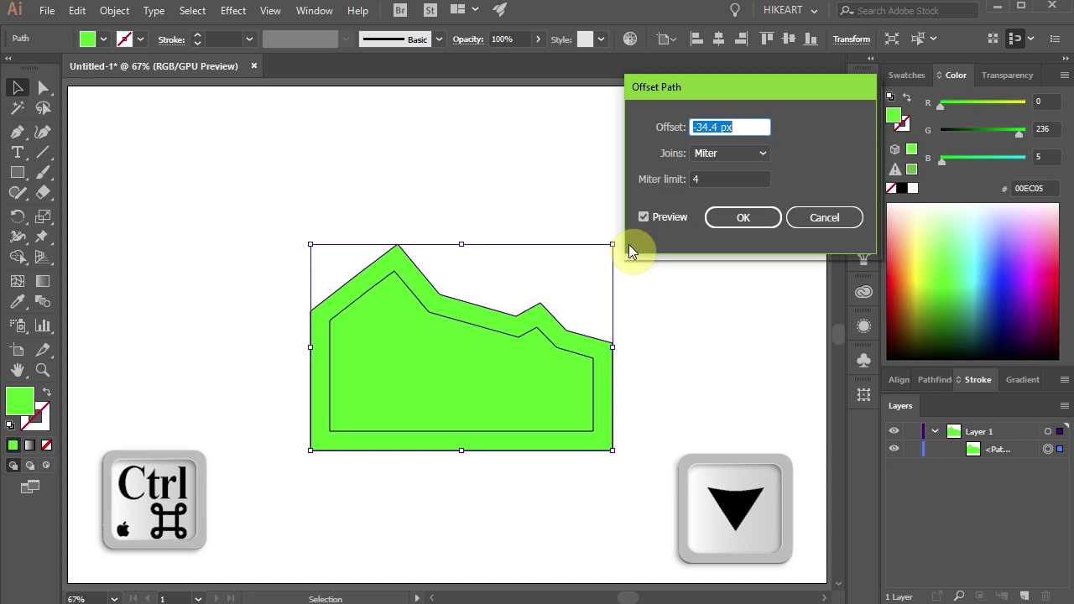
{"action": "key", "text": "ctrl+Down"}
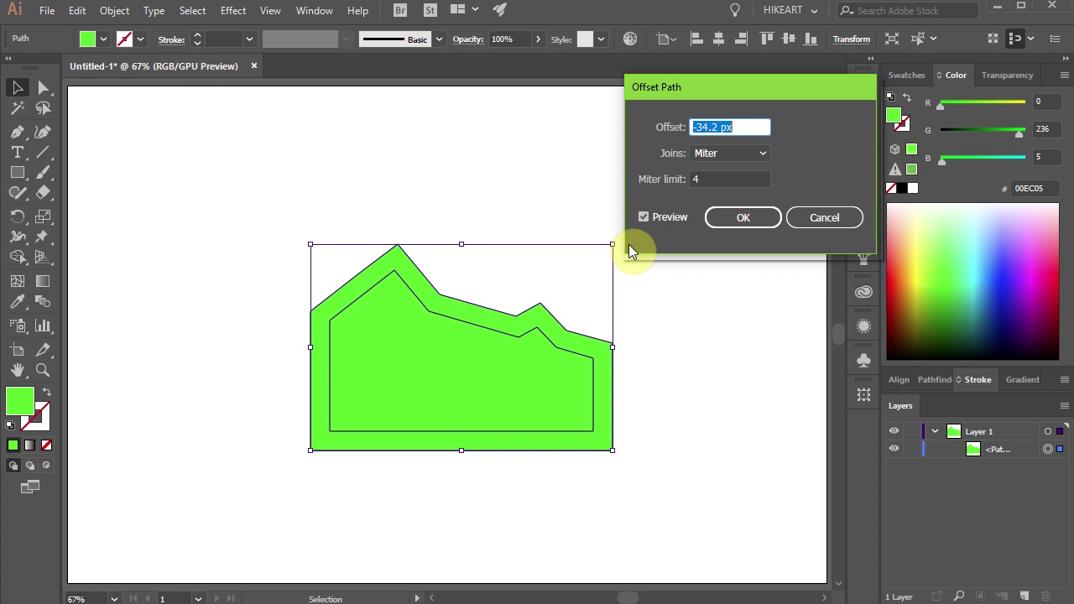
{"action": "key", "text": "shift+Up"}
{"action": "key", "text": "shift+Up"}
{"action": "key", "text": "shift+Up"}
{"action": "key", "text": "shift+Up"}
{"action": "key", "text": "shift+Up"}
{"action": "key", "text": "shift+Up"}
{"action": "key", "text": "shift+Up"}
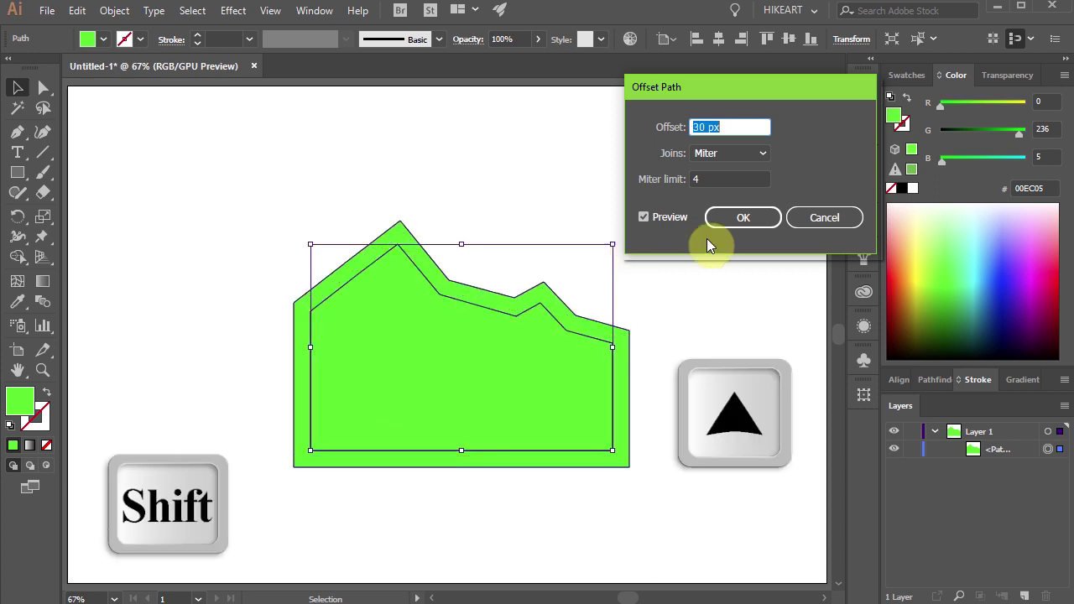
Step: Apply the 30 px offset and fill the new copy behind the green shape pink (FF7AD3)
{"action": "left_click", "coordinate": [765, 222]}
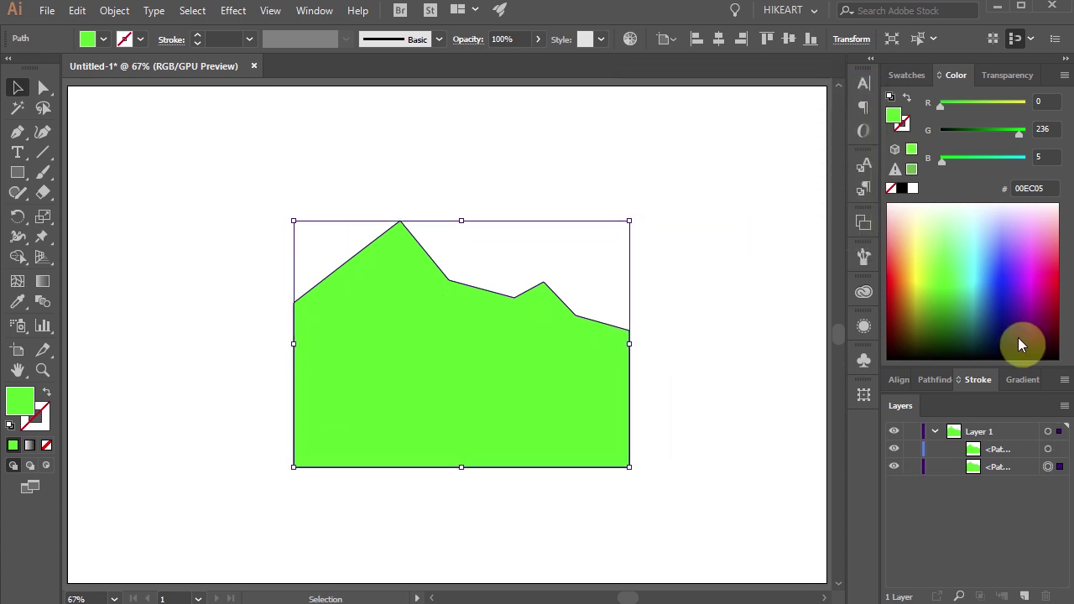
{"action": "left_click", "coordinate": [1045, 236]}
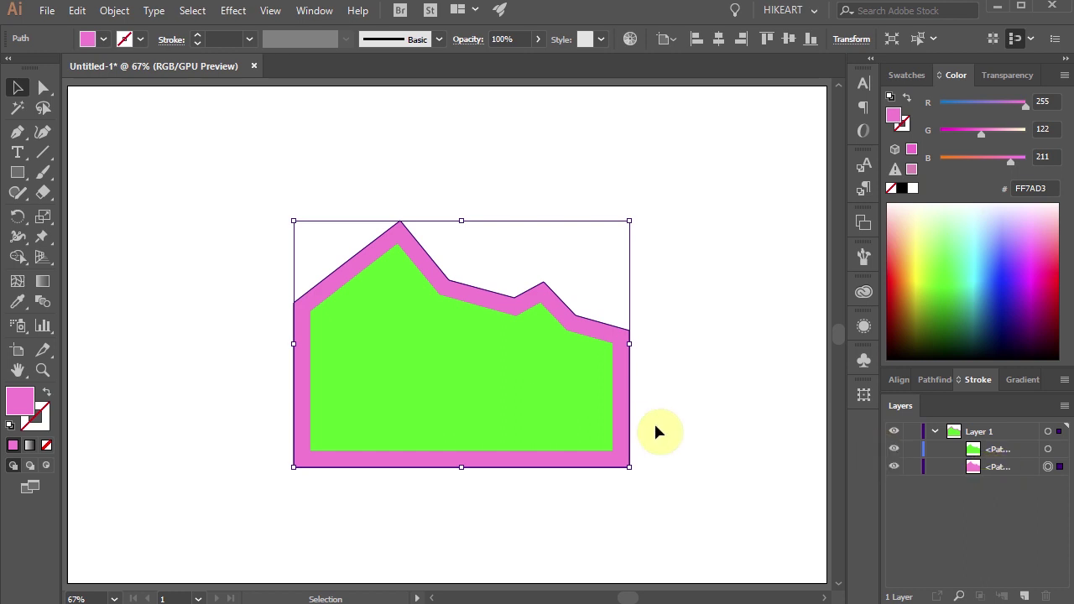
{"action": "left_click_drag", "start_coordinate": [581, 417], "coordinate": [388, 432]}
{"action": "key", "text": "ctrl+z"}
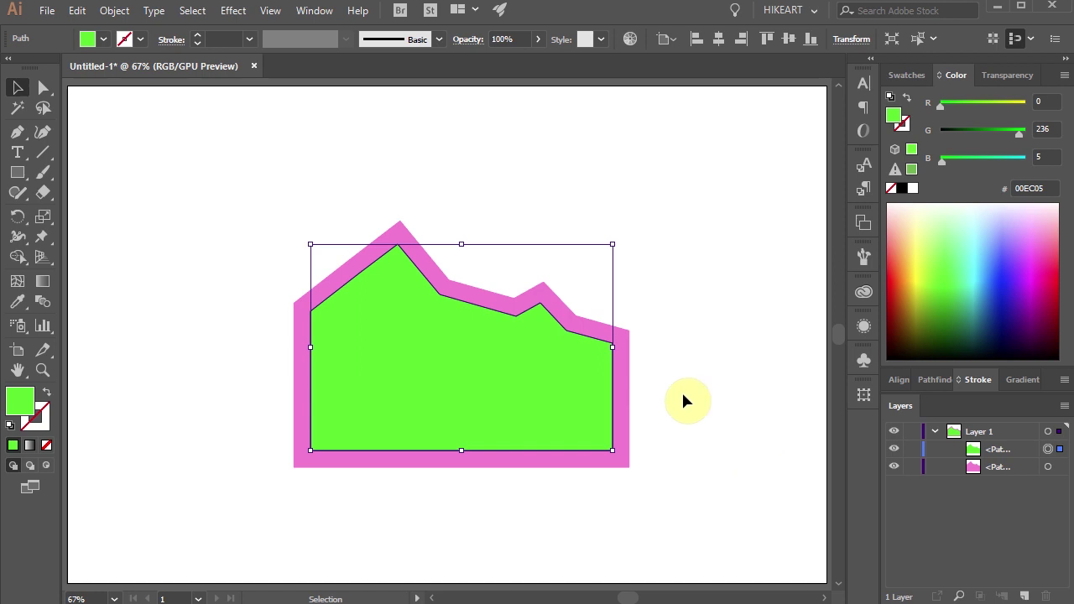
Step: Select the pink band, try a yellow fill, and undo it
{"action": "left_click", "coordinate": [628, 342]}
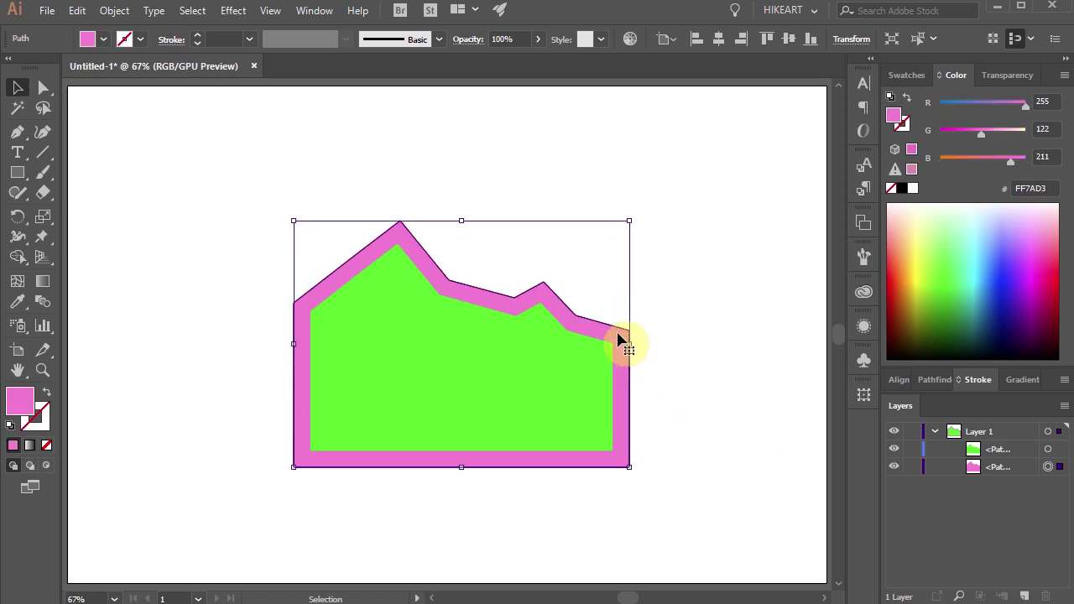
{"action": "left_click", "coordinate": [921, 270]}
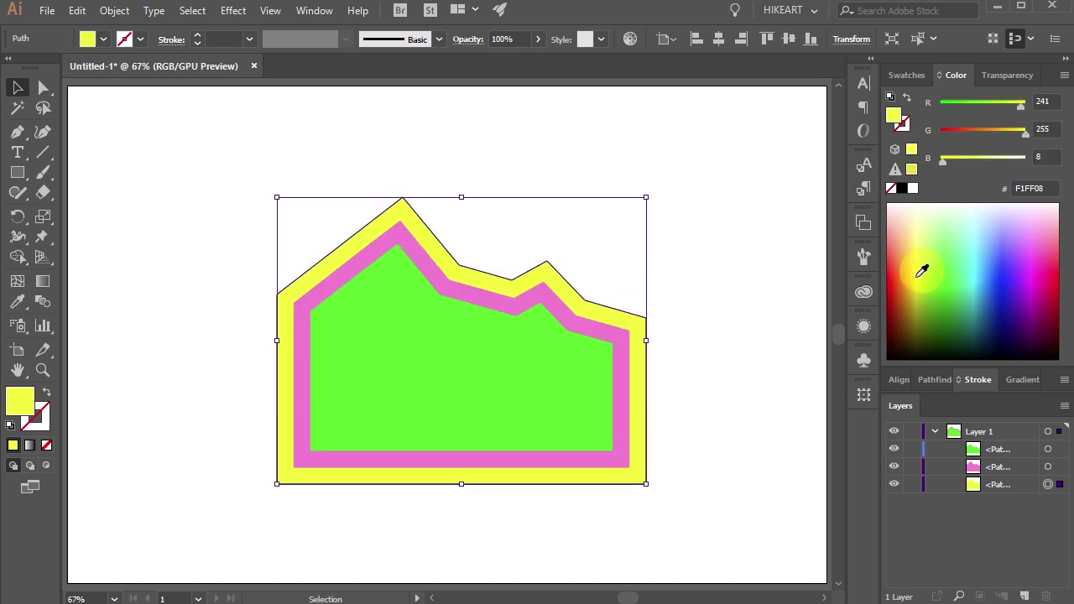
{"action": "key", "text": "ctrl+z"}
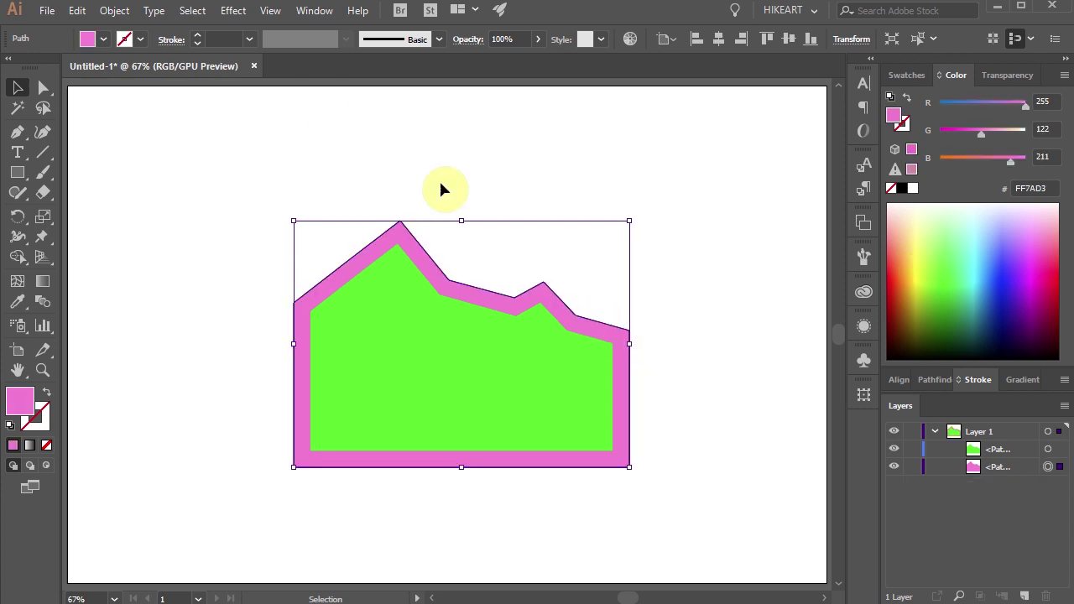
Step: Offset the pink band by 30 px and fill the new outer copy yellow (F1FF08)
{"action": "left_click", "coordinate": [114, 10]}
{"action": "mouse_move", "coordinate": [195, 391]}
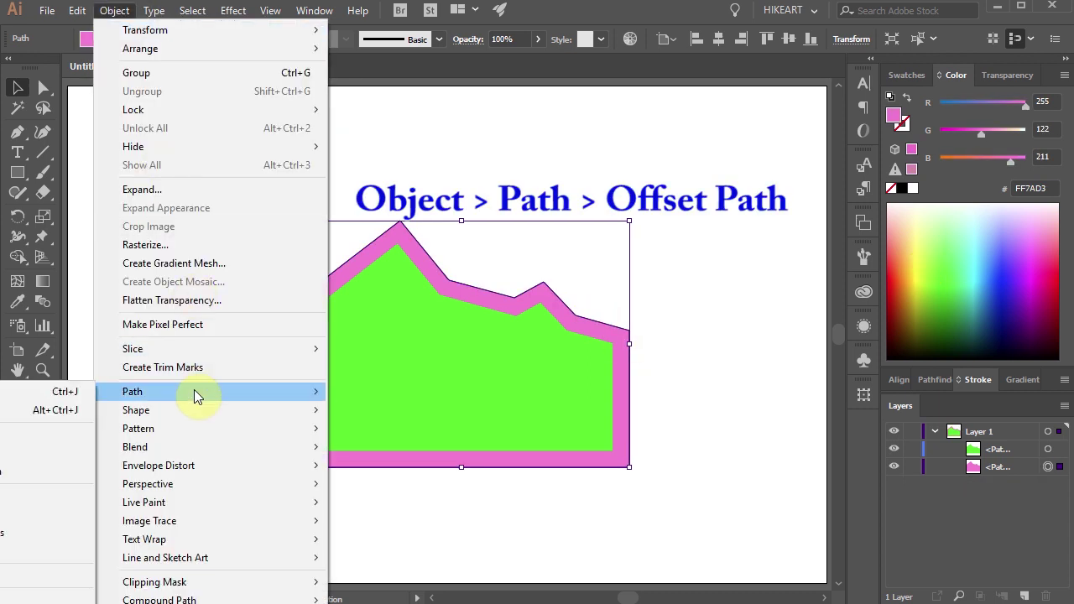
{"action": "left_click", "coordinate": [4, 451]}
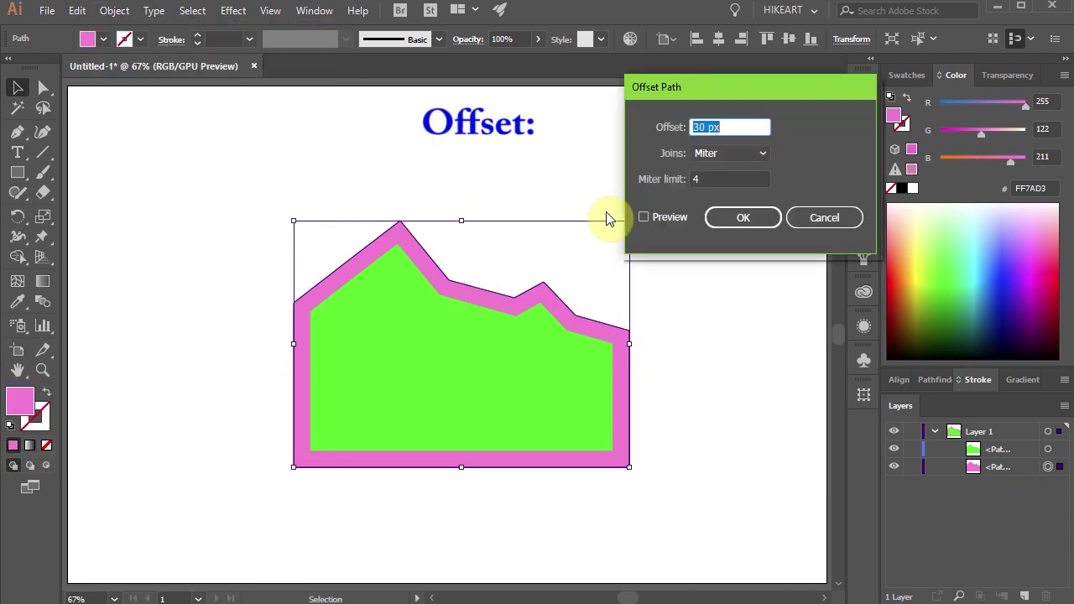
{"action": "left_click", "coordinate": [643, 217]}
{"action": "left_click", "coordinate": [724, 218]}
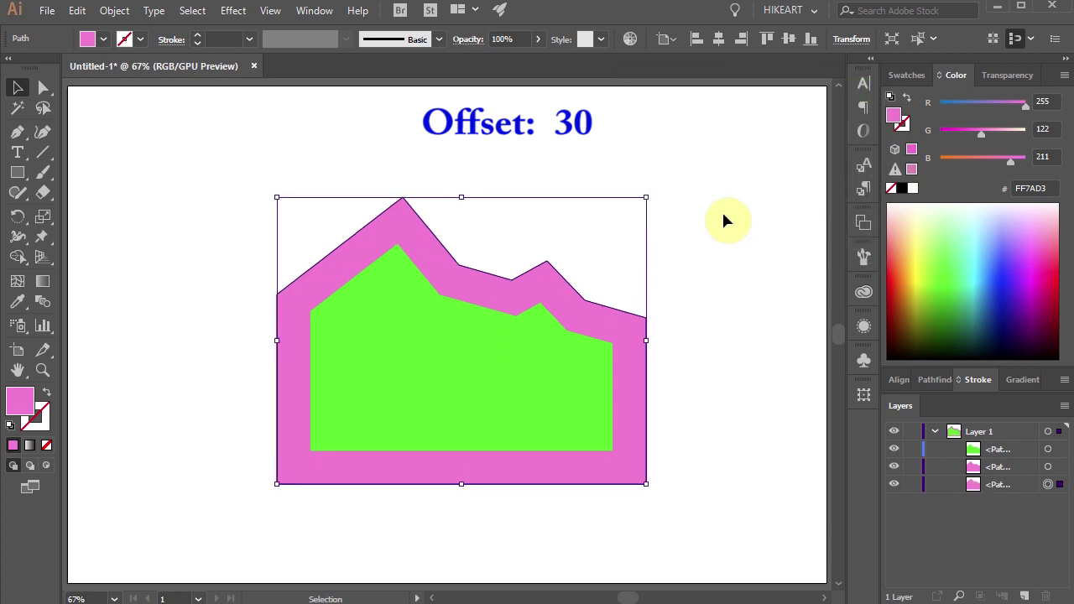
{"action": "left_click", "coordinate": [922, 270]}
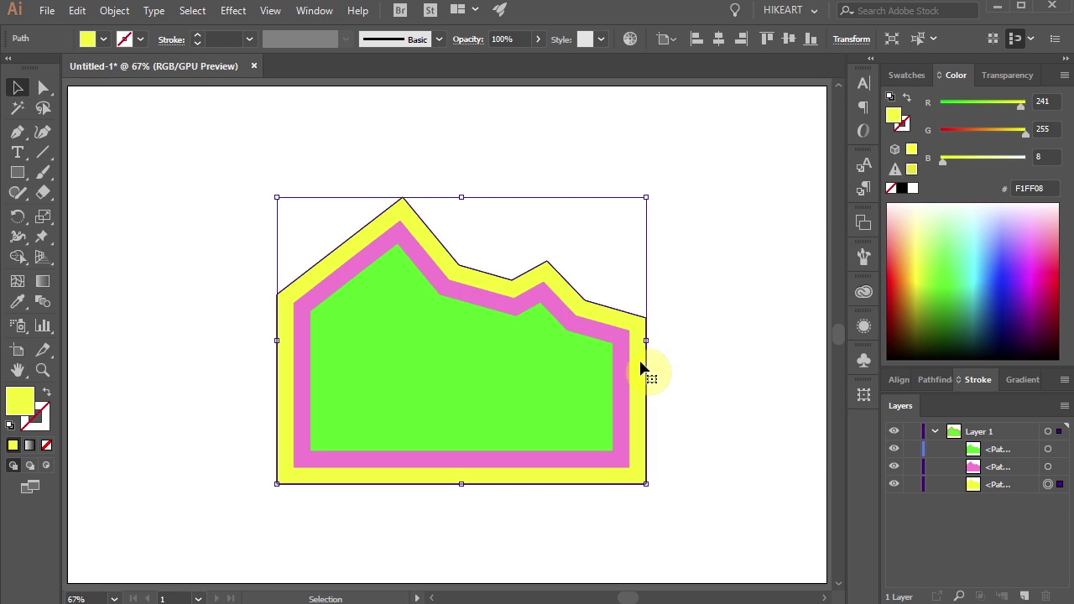
{"action": "left_click", "coordinate": [555, 324]}
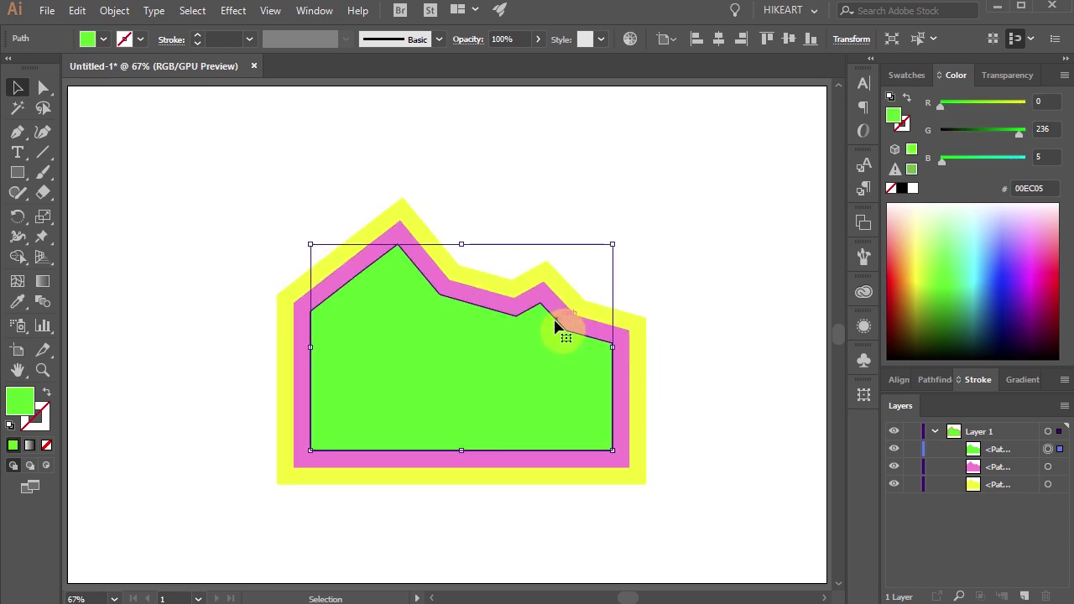
Step: Inset the green shape by -30 px and fill the new path cyan (46ECFF)
{"action": "left_click", "coordinate": [115, 12]}
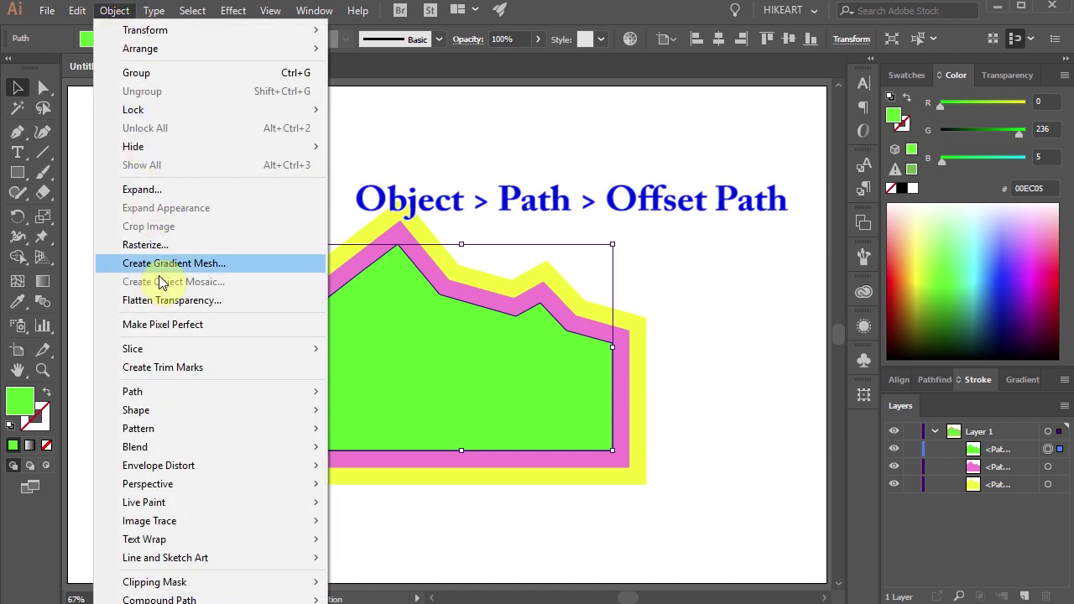
{"action": "mouse_move", "coordinate": [182, 387]}
{"action": "left_click", "coordinate": [4, 453]}
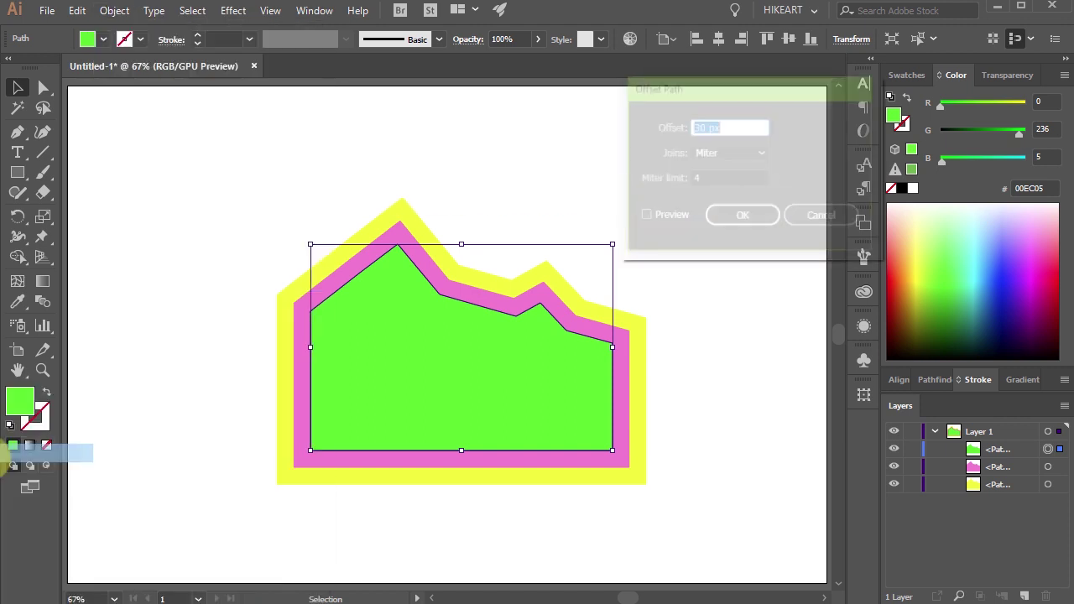
{"action": "left_click", "coordinate": [643, 218]}
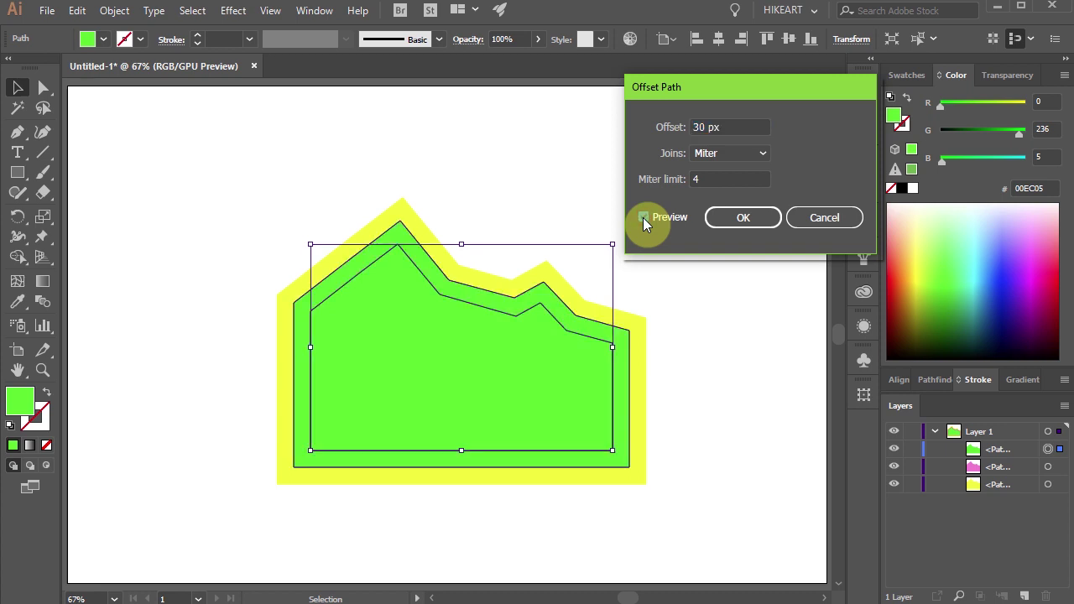
{"action": "left_click", "coordinate": [694, 127]}
{"action": "type", "text": "-"}
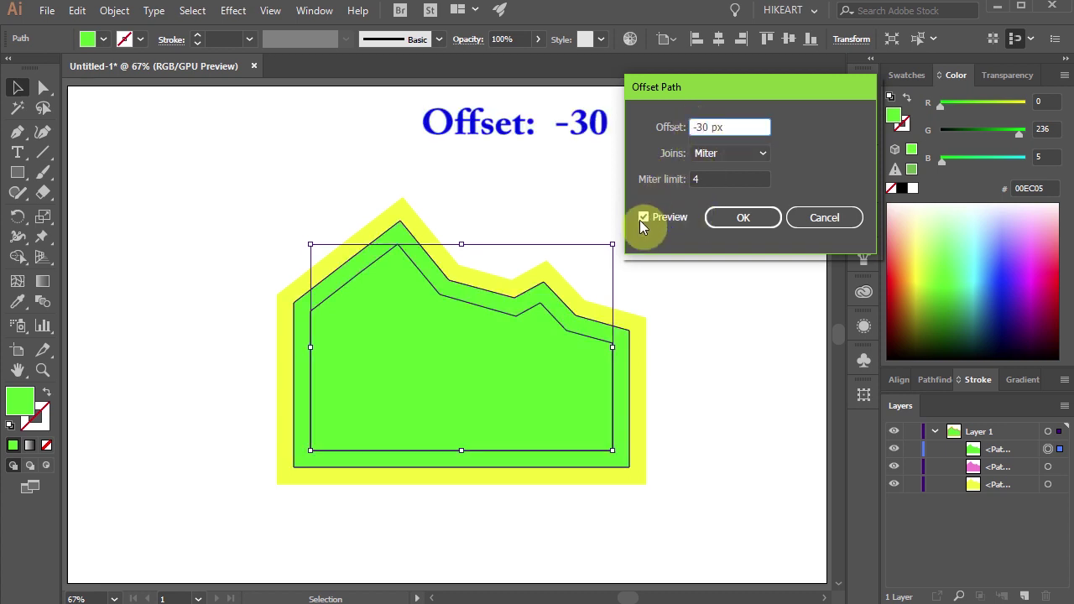
{"action": "key", "text": "Return"}
{"action": "left_click", "coordinate": [980, 239]}
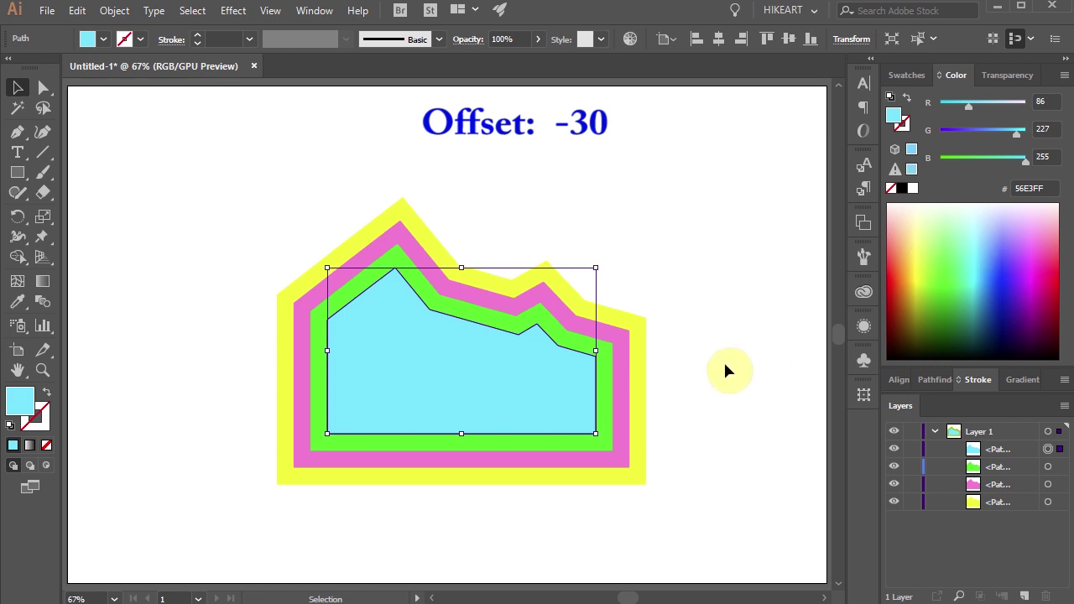
{"action": "left_click", "coordinate": [726, 369]}
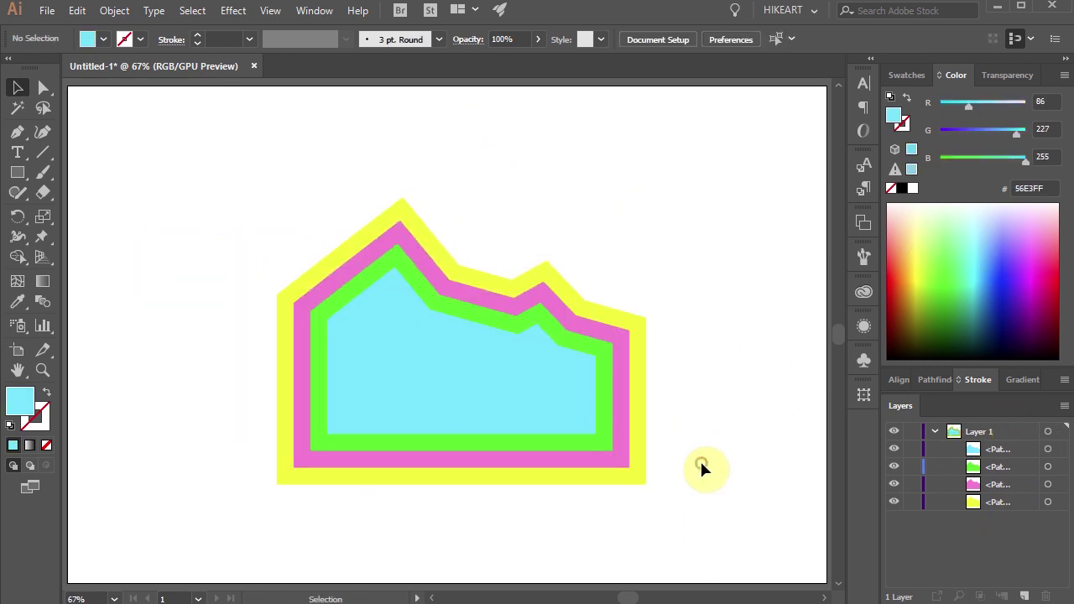
Step: Drag the cyan shape's bottom-right anchor up and left, then undo the move
{"action": "key", "text": "a"}
{"action": "left_click", "coordinate": [593, 434]}
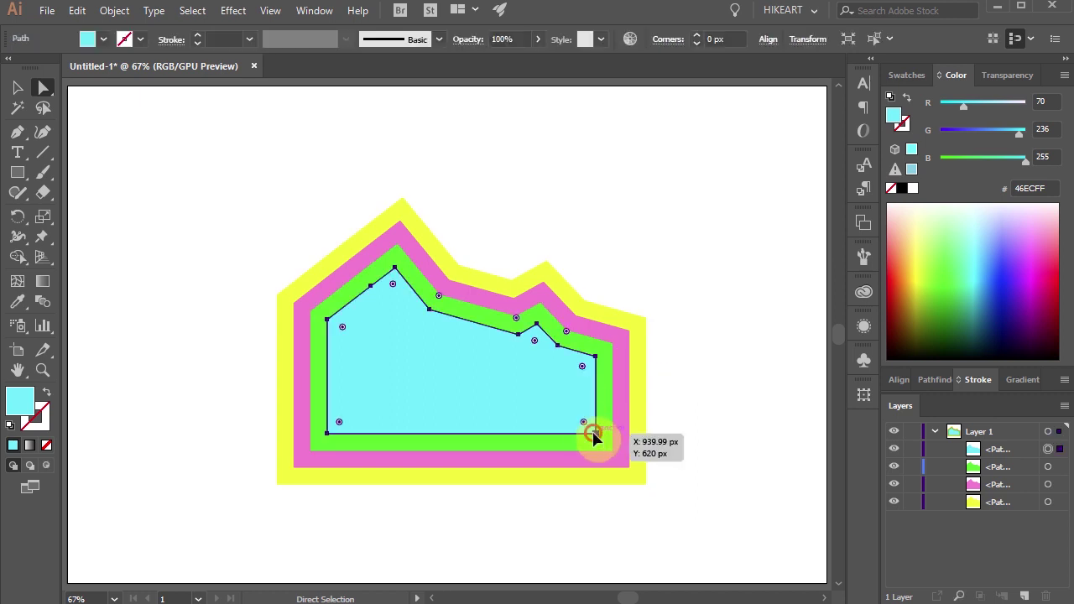
{"action": "left_click_drag", "start_coordinate": [593, 433], "coordinate": [555, 404]}
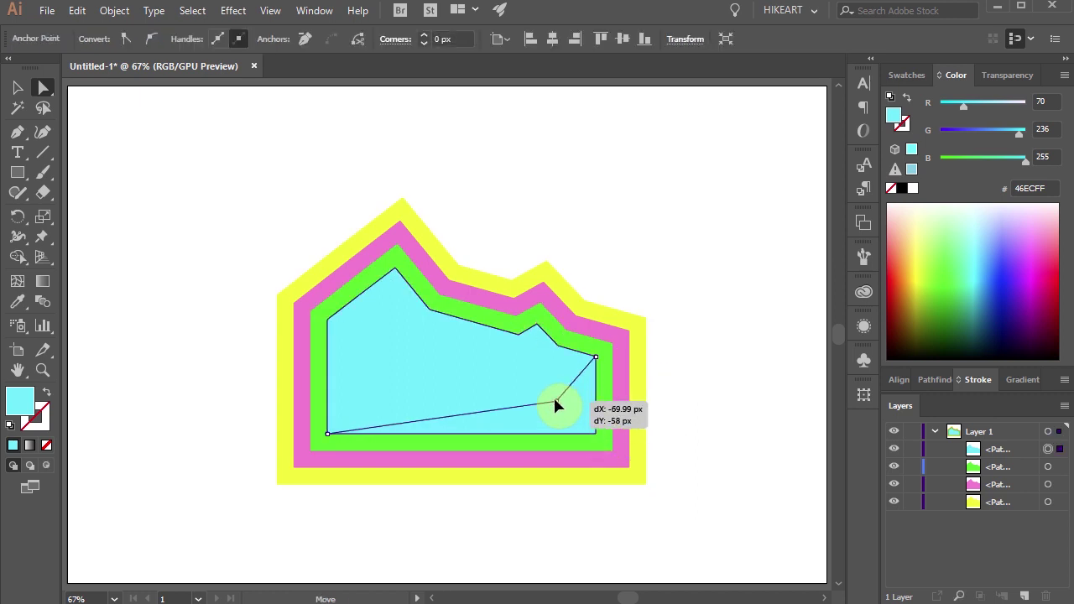
{"action": "key", "text": "v"}
{"action": "key", "text": "ctrl+z"}
Step: Stretch all four bands' bottom-right corners together, undo, and switch to Outline view
{"action": "key", "text": "a"}
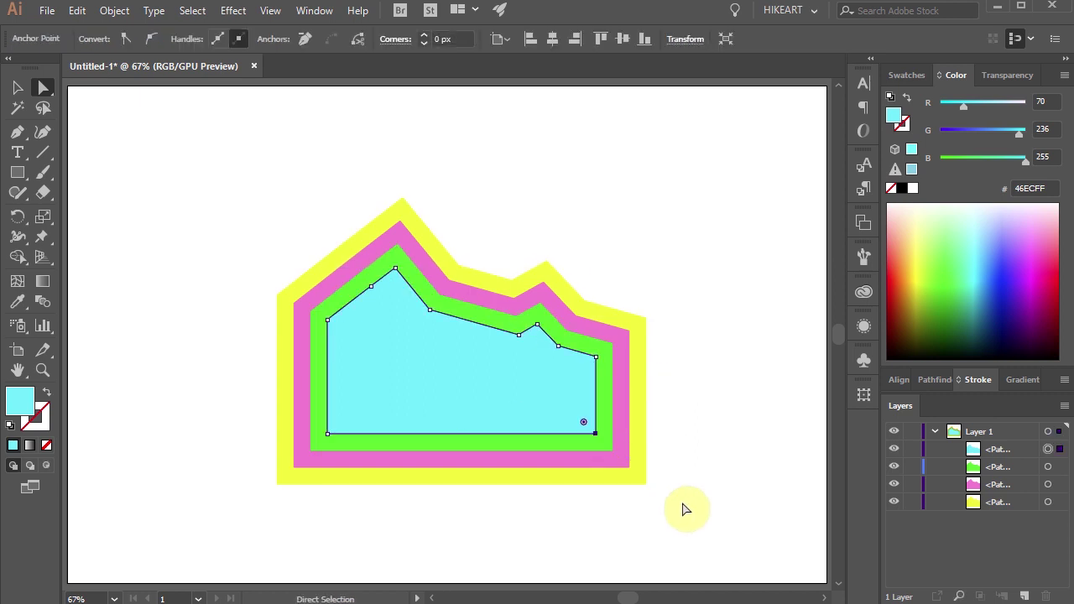
{"action": "left_click_drag", "start_coordinate": [684, 509], "coordinate": [570, 421]}
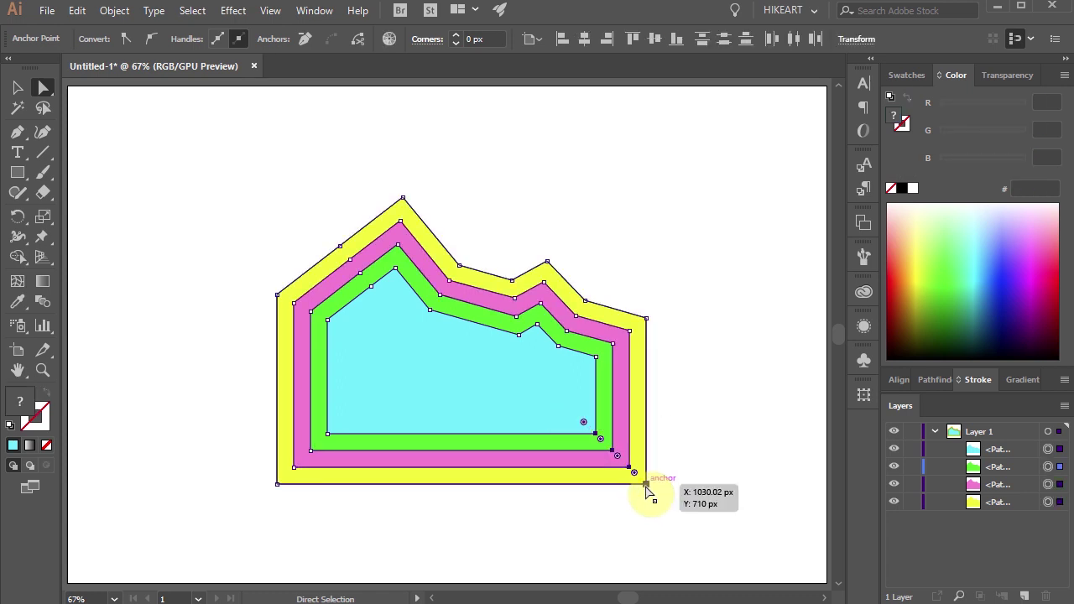
{"action": "left_click_drag", "start_coordinate": [646, 485], "coordinate": [755, 535]}
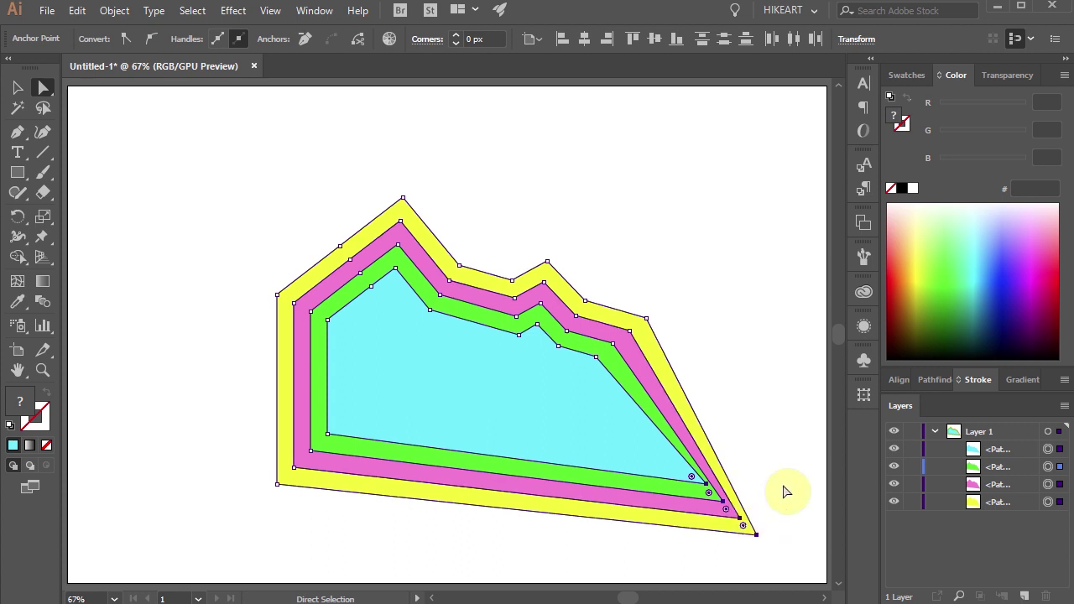
{"action": "key", "text": "ctrl+z"}
{"action": "left_click", "coordinate": [756, 474]}
{"action": "key", "text": "ctrl+y"}
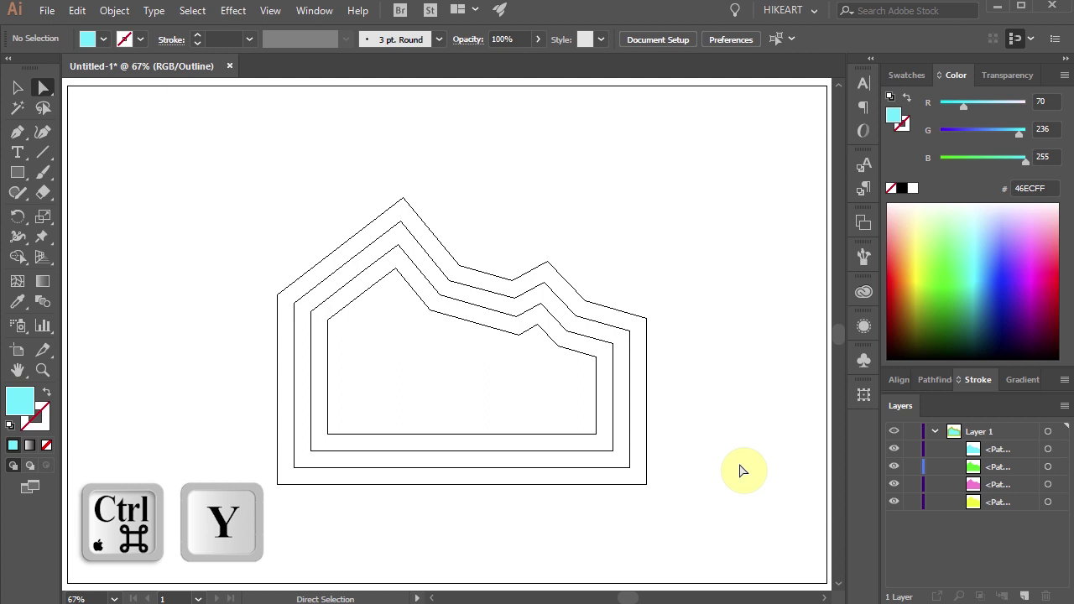
Step: Return to Preview view, delete the yellow, pink and green bands, and select the cyan shape
{"action": "key", "text": "ctrl+y"}
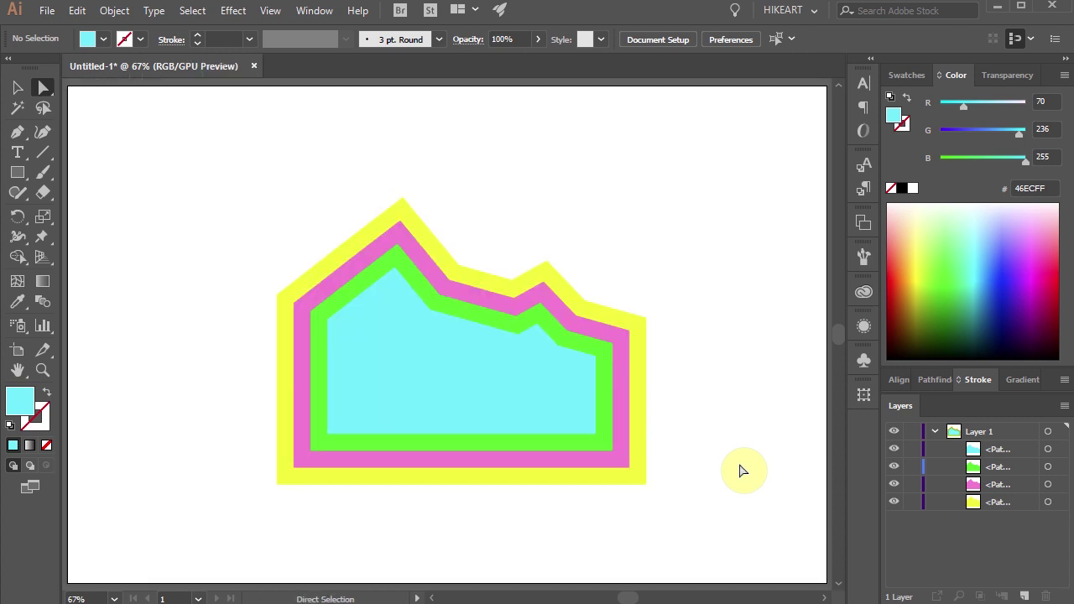
{"action": "left_click_drag", "start_coordinate": [657, 393], "coordinate": [613, 349]}
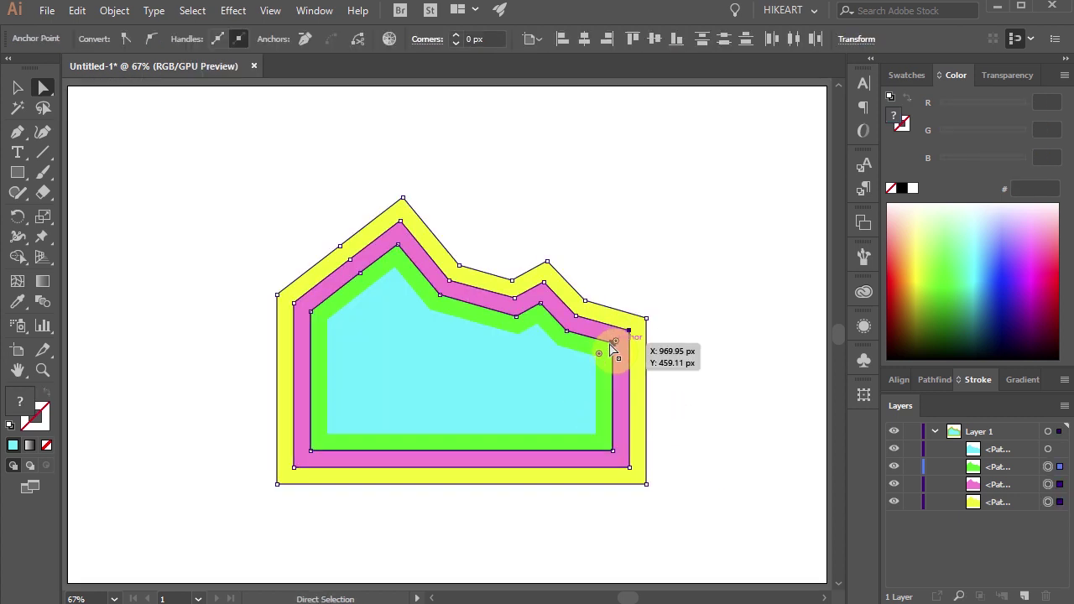
{"action": "key", "text": "Delete"}
{"action": "left_click", "coordinate": [568, 421]}
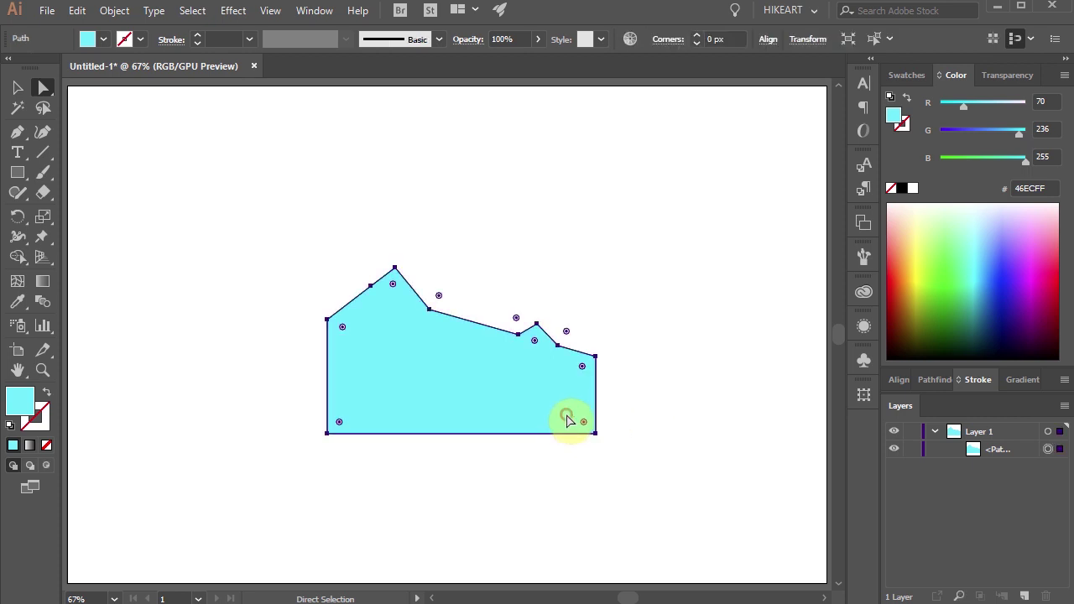
{"action": "left_click", "coordinate": [114, 11]}
Step: Preview a 30 px outward offset of the cyan shape
{"action": "mouse_move", "coordinate": [168, 391]}
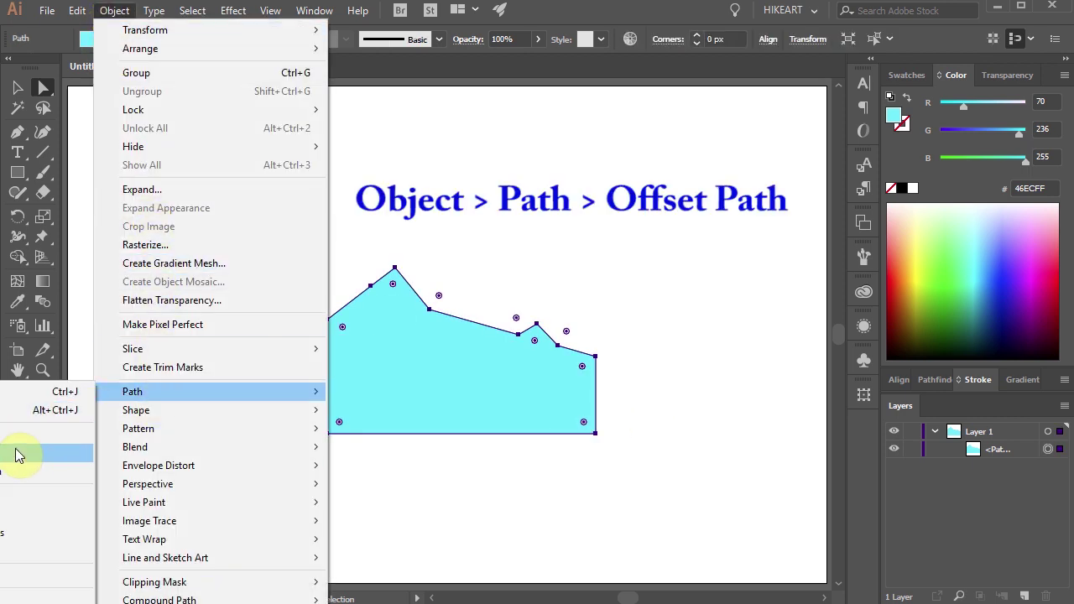
{"action": "left_click", "coordinate": [11, 450]}
{"action": "left_click", "coordinate": [696, 127]}
{"action": "key", "text": "BackSpace"}
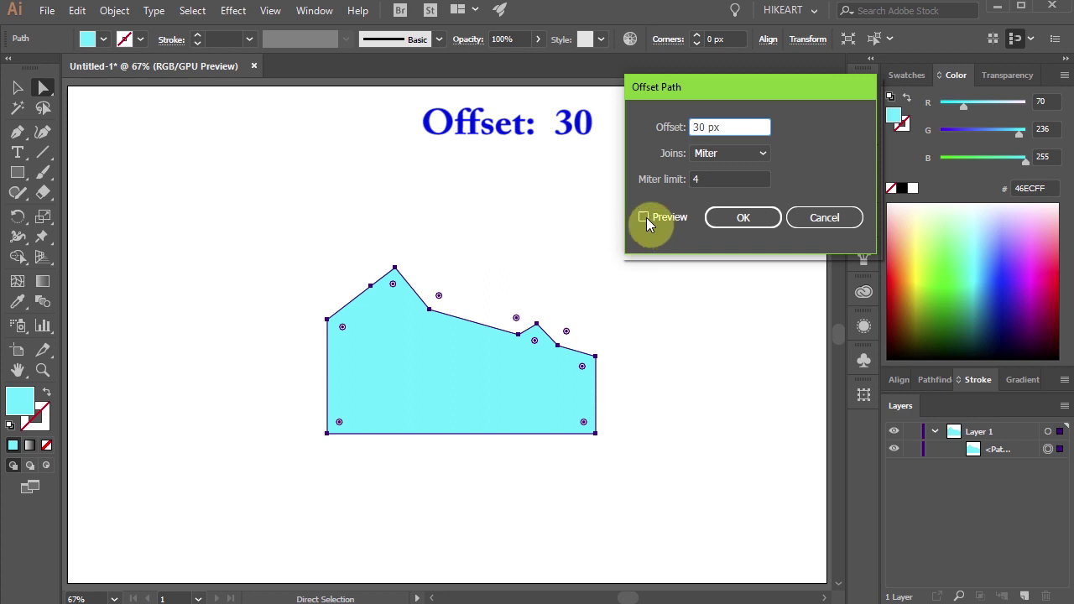
{"action": "left_click", "coordinate": [644, 218]}
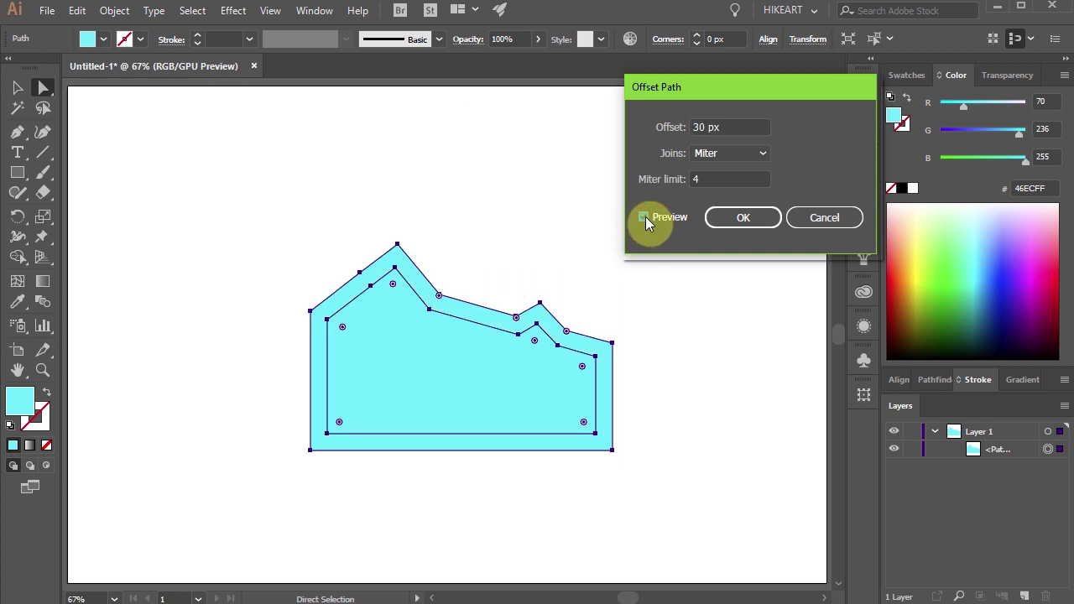
Step: Try Round, Bevel and Miter joins, cancel the offset, and move the cyan shape down
{"action": "left_click", "coordinate": [762, 154]}
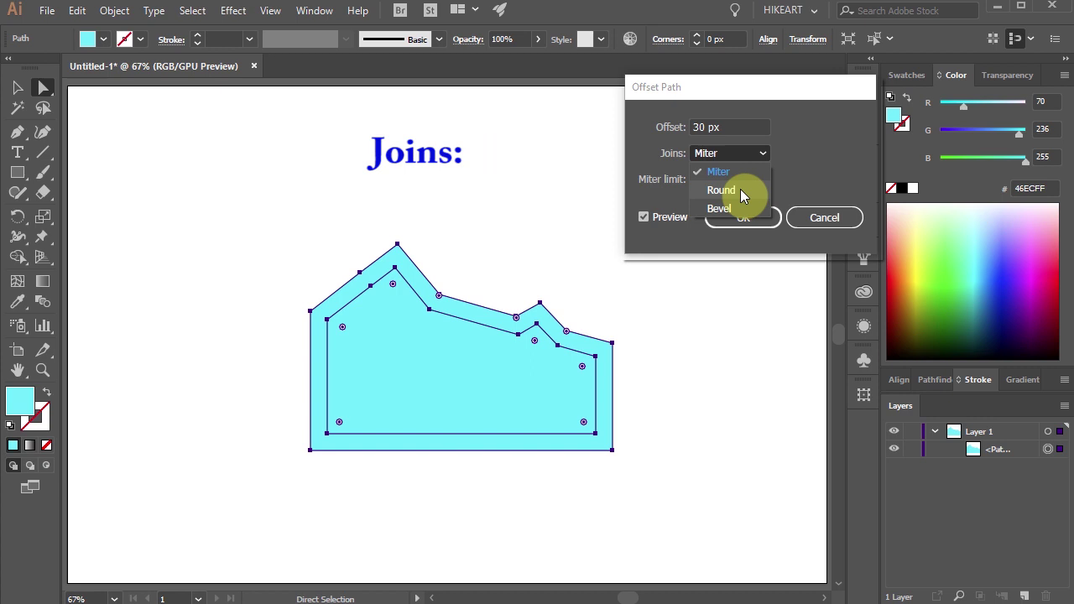
{"action": "left_click", "coordinate": [740, 190]}
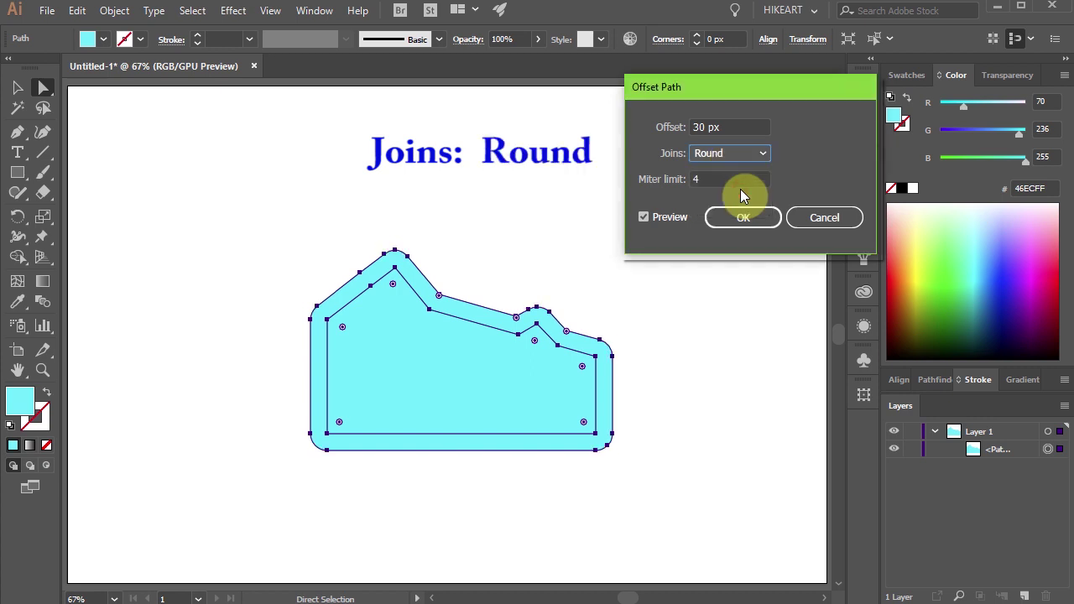
{"action": "left_click", "coordinate": [763, 158]}
{"action": "left_click", "coordinate": [750, 208]}
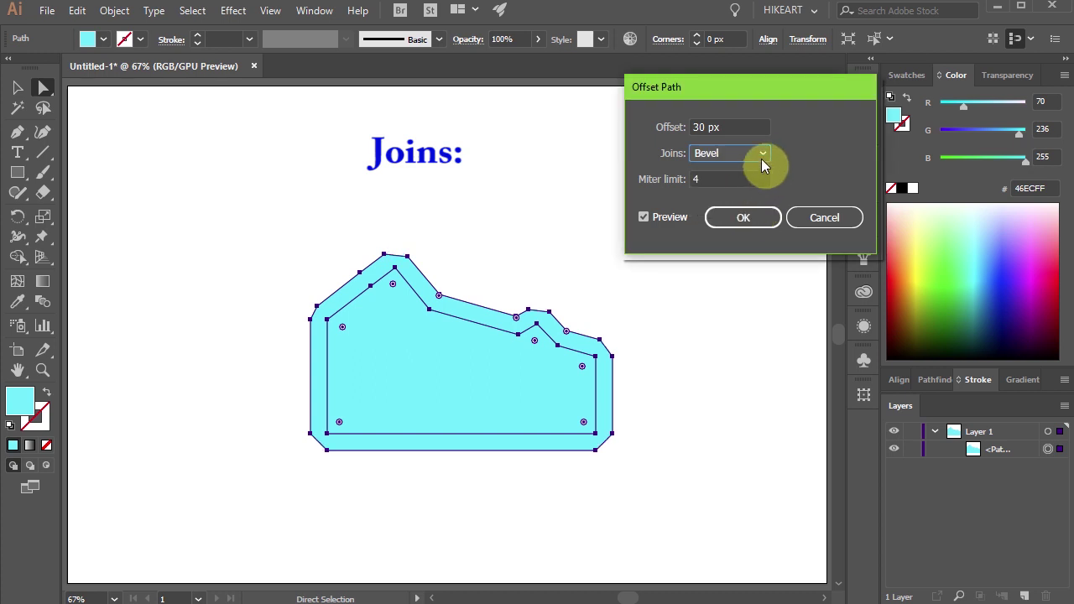
{"action": "left_click", "coordinate": [763, 154]}
{"action": "left_click", "coordinate": [752, 171]}
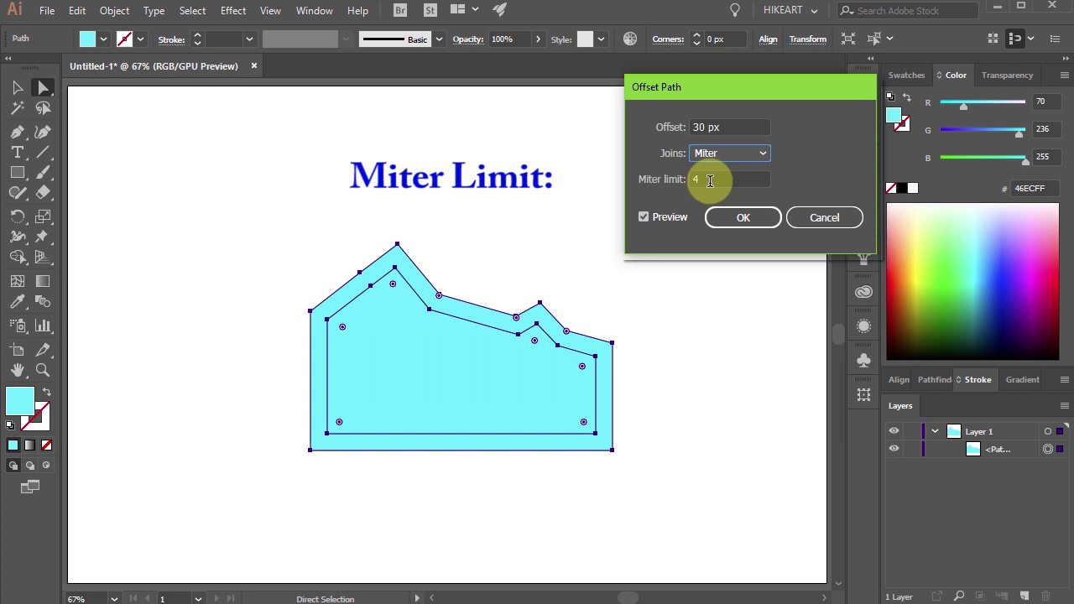
{"action": "left_click", "coordinate": [824, 217]}
{"action": "left_click_drag", "start_coordinate": [391, 271], "coordinate": [382, 361]}
Step: Pull the cyan shape's two peak anchors up into tall spikes and reselect the whole shape
{"action": "key", "text": "a"}
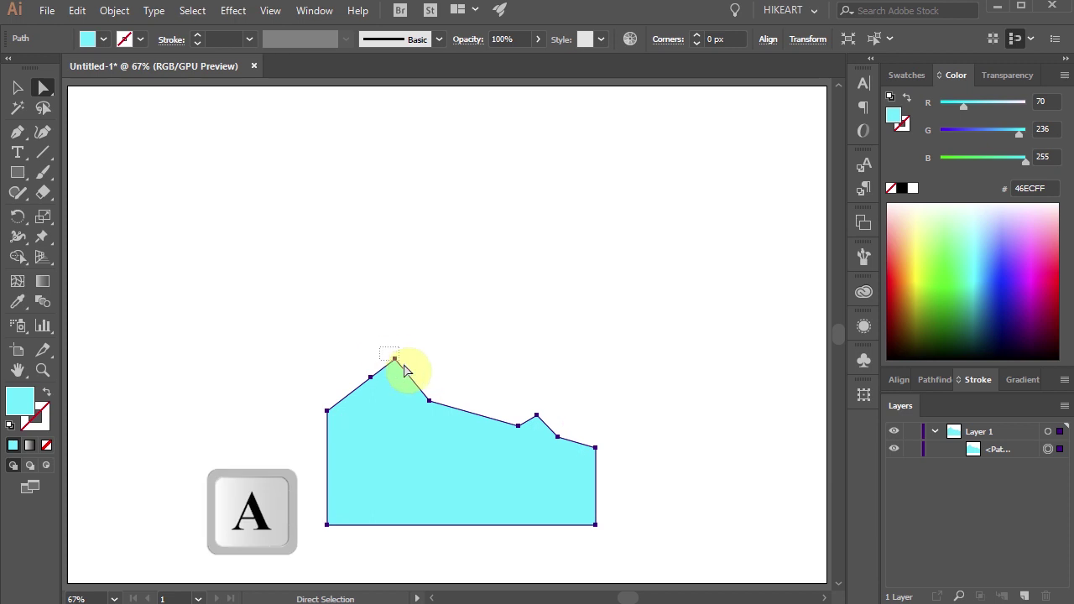
{"action": "left_click", "coordinate": [395, 360]}
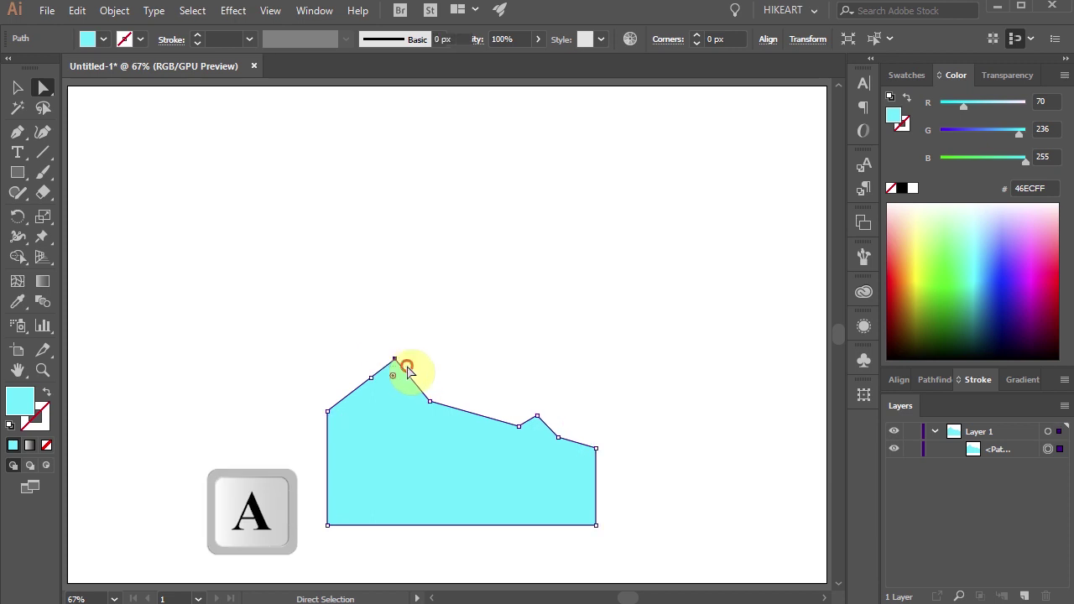
{"action": "left_click", "coordinate": [537, 416], "text": "shift"}
{"action": "left_click_drag", "start_coordinate": [541, 422], "coordinate": [536, 315]}
{"action": "key", "text": "v"}
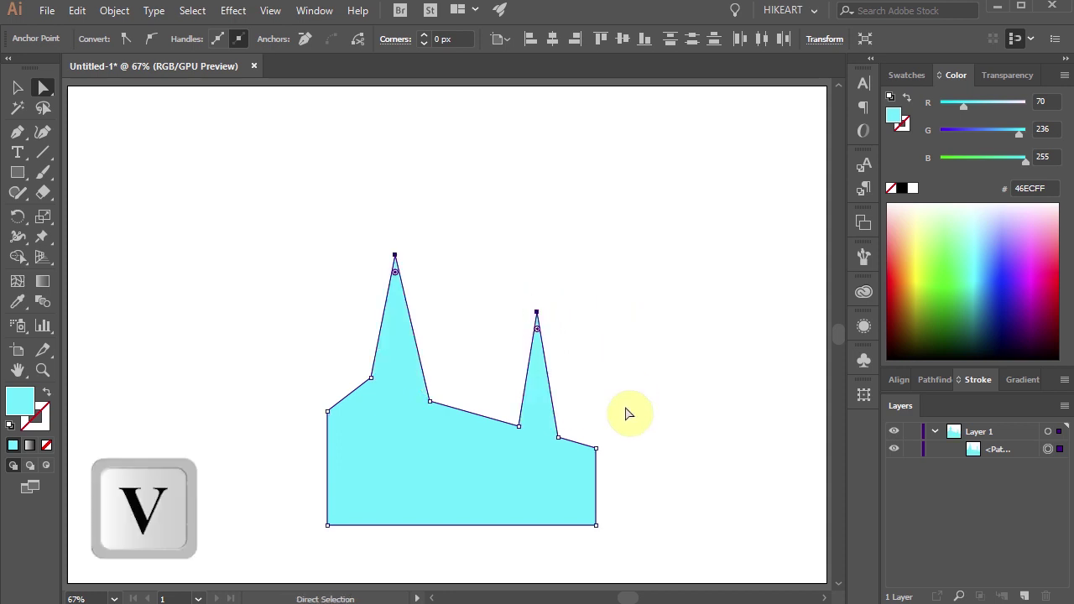
{"action": "left_click", "coordinate": [521, 492]}
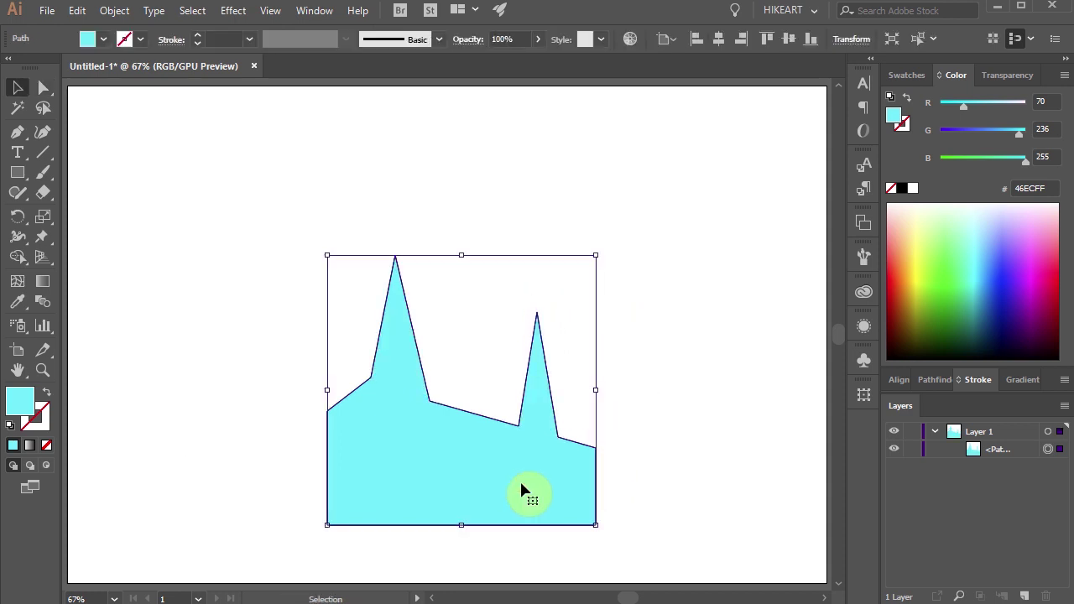
Step: Preview an Offset Path with a raised miter limit, cancel it, and undo both raised peaks
{"action": "left_click", "coordinate": [114, 10]}
{"action": "mouse_move", "coordinate": [190, 389]}
{"action": "left_click", "coordinate": [12, 445]}
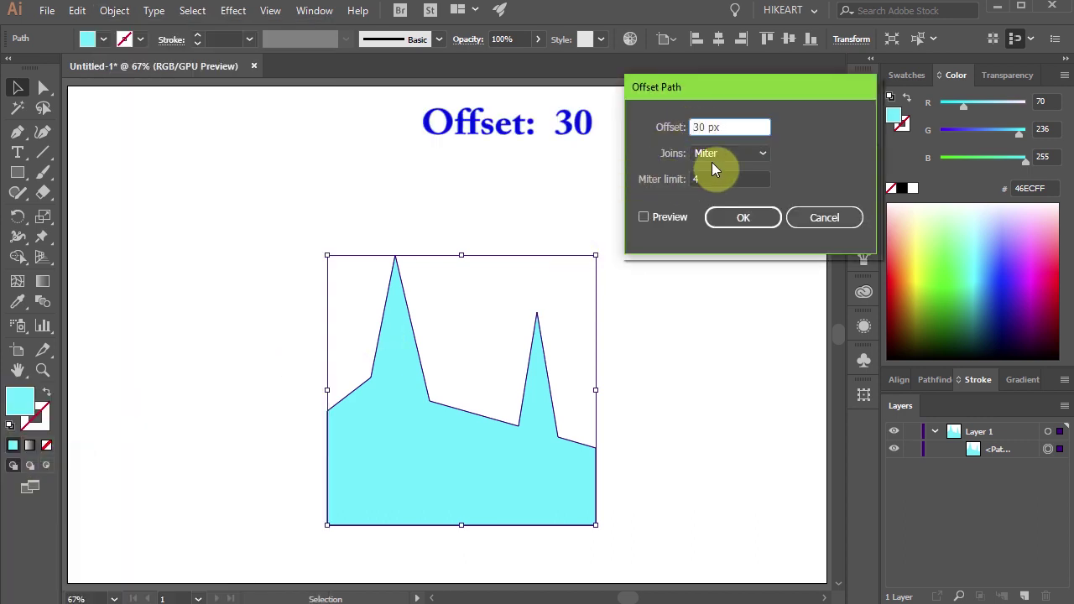
{"action": "left_click", "coordinate": [644, 218]}
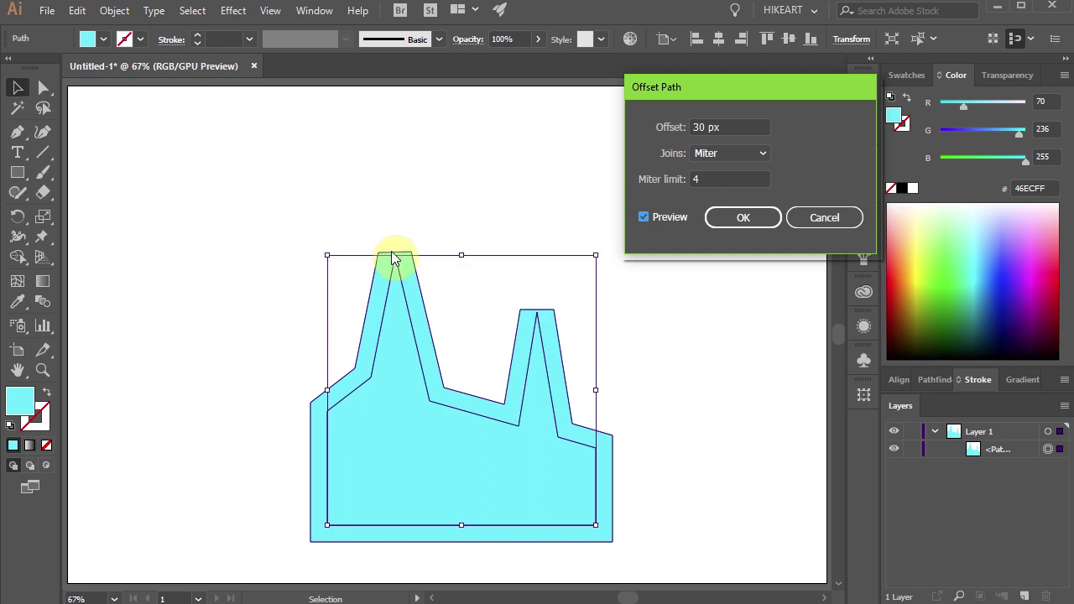
{"action": "double_click", "coordinate": [709, 179]}
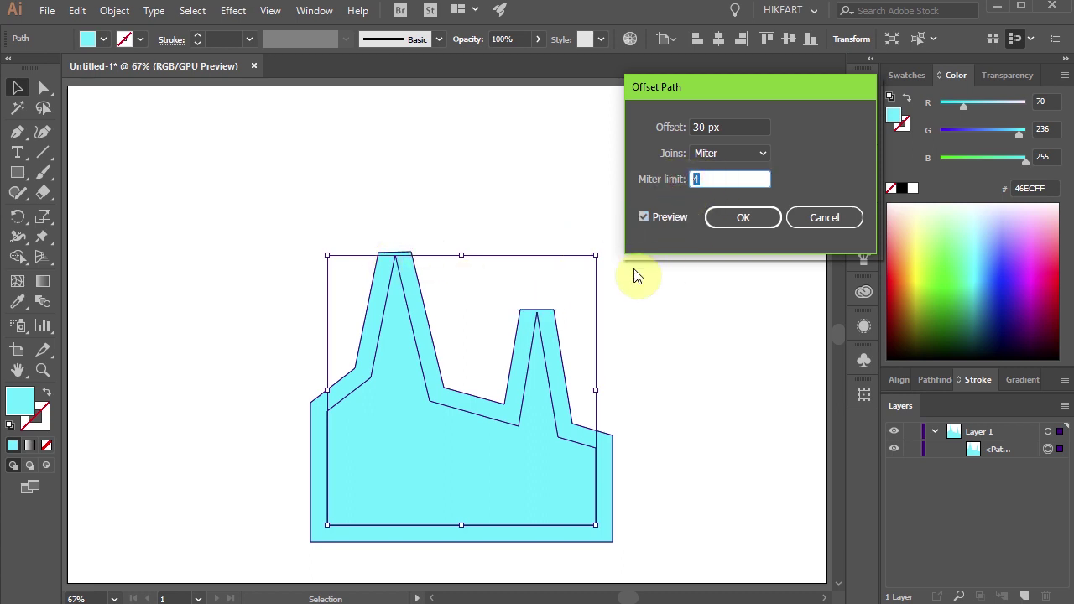
{"action": "key", "text": "Up"}
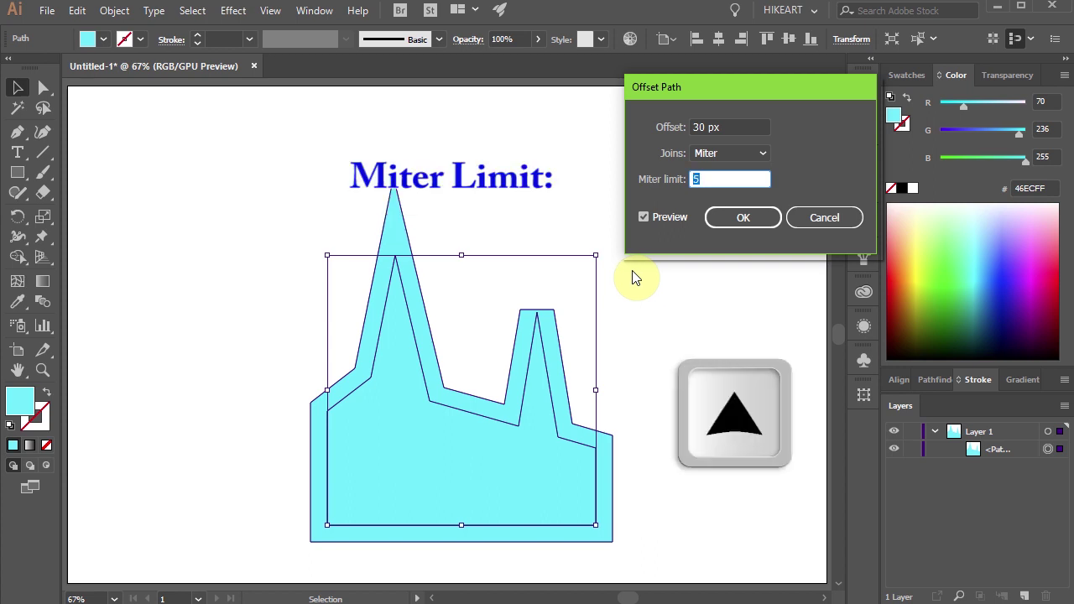
{"action": "key", "text": "Up"}
{"action": "key", "text": "Up"}
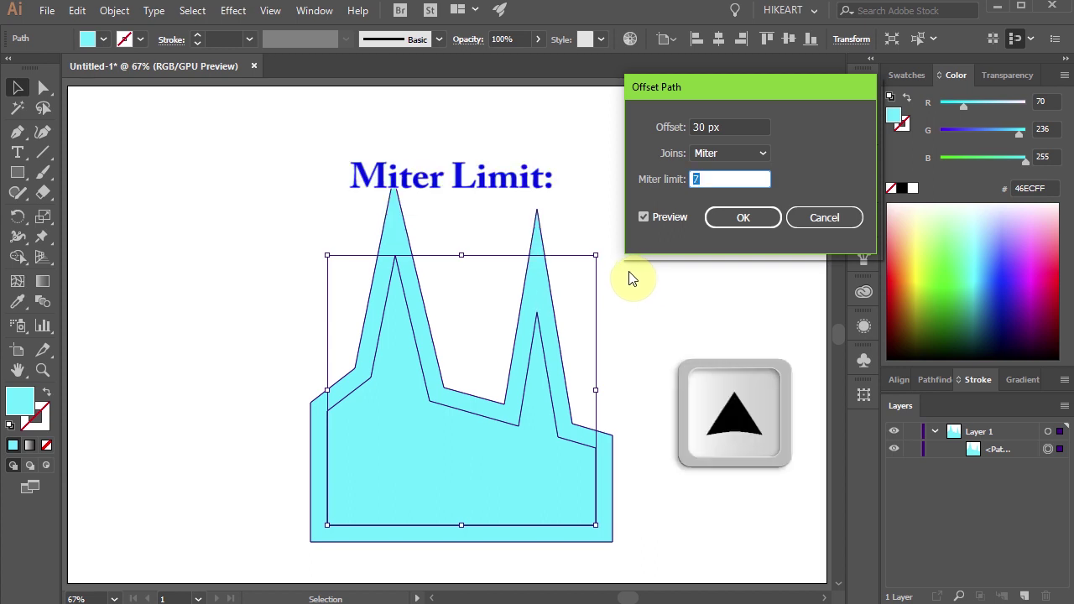
{"action": "left_click", "coordinate": [818, 218]}
{"action": "key", "text": "ctrl+z"}
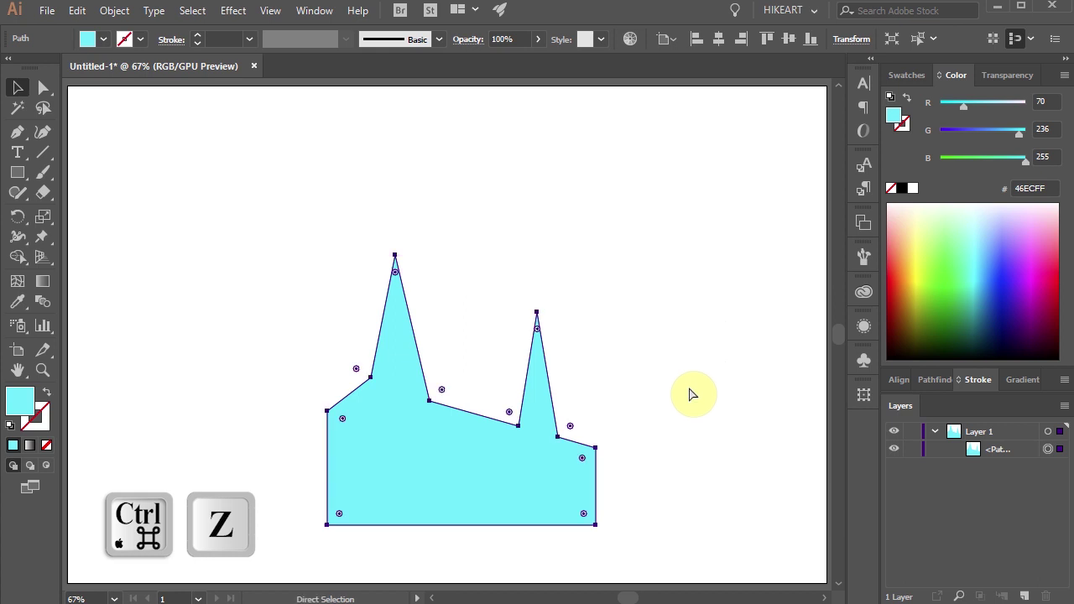
{"action": "key", "text": "ctrl+z"}
Step: Move the mountain higher and apply a live 30 px Offset Path effect to it
{"action": "key", "text": "v"}
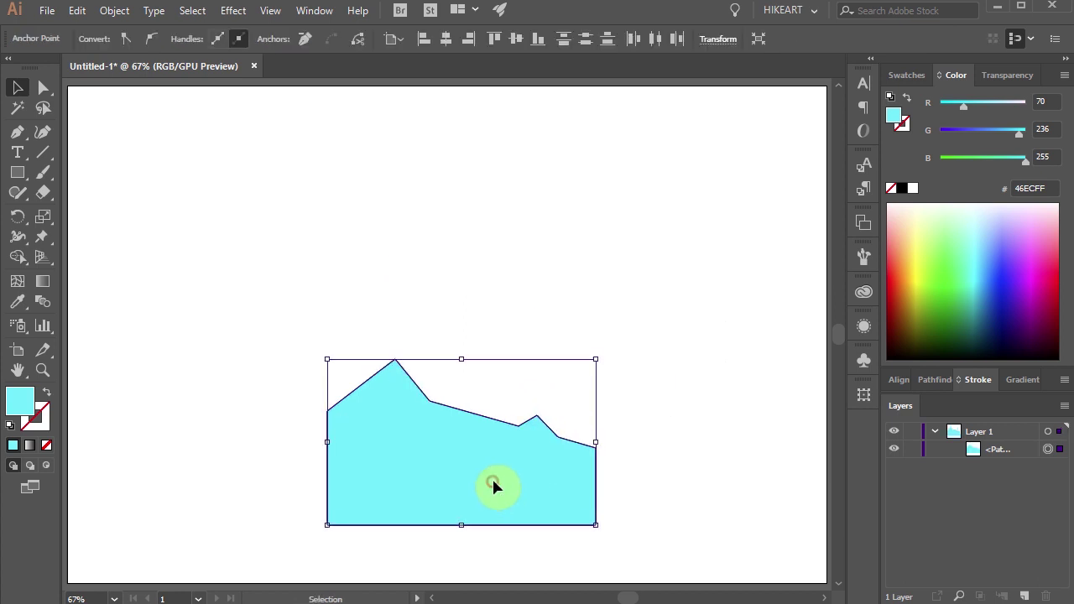
{"action": "left_click_drag", "start_coordinate": [493, 495], "coordinate": [485, 395]}
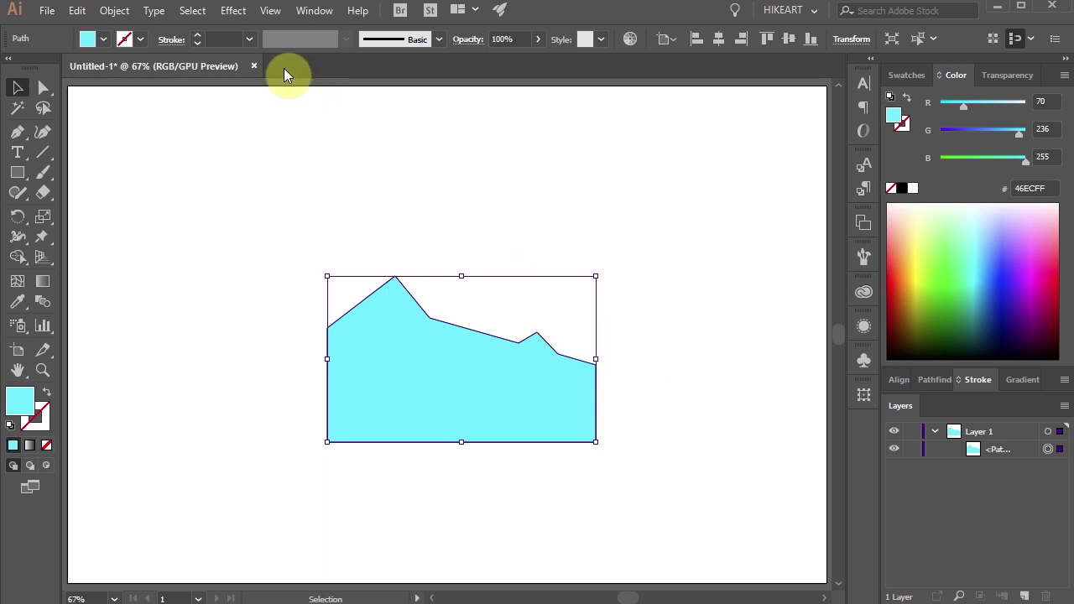
{"action": "left_click", "coordinate": [234, 10]}
{"action": "mouse_move", "coordinate": [271, 160]}
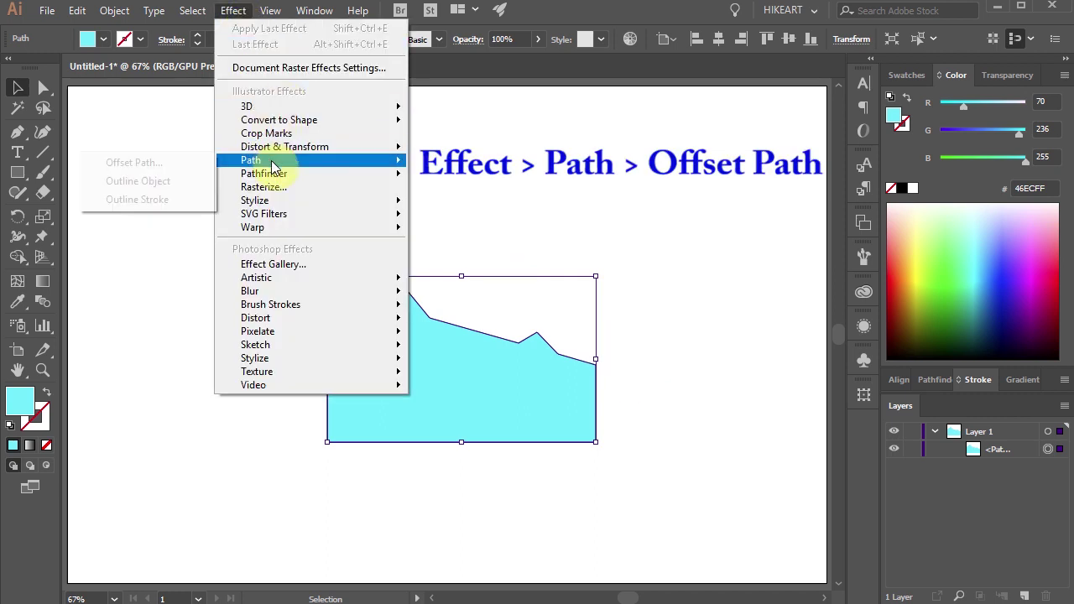
{"action": "left_click", "coordinate": [176, 165]}
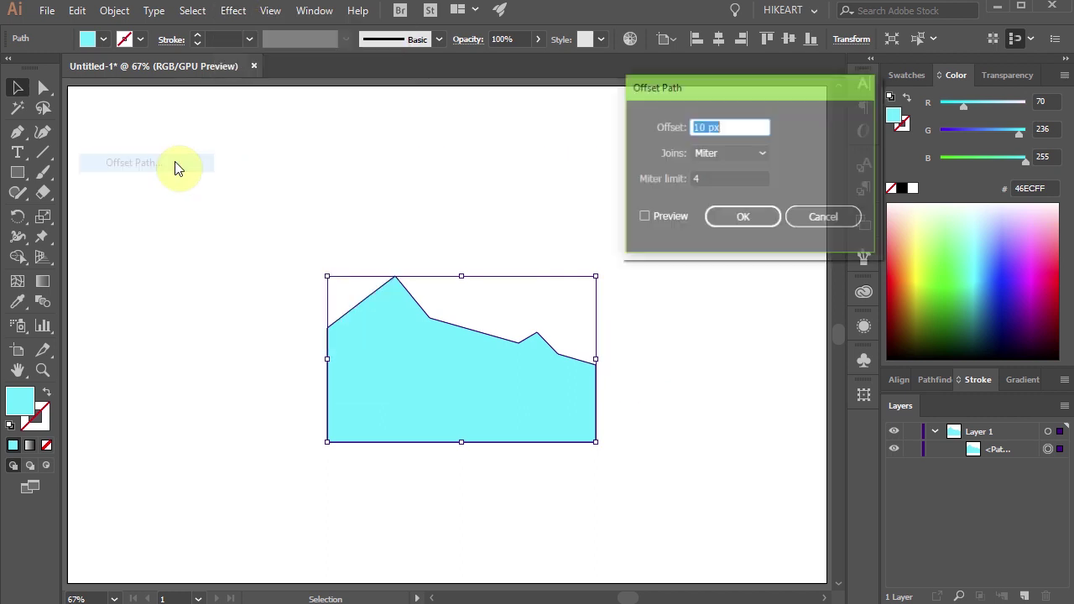
{"action": "left_click", "coordinate": [644, 218]}
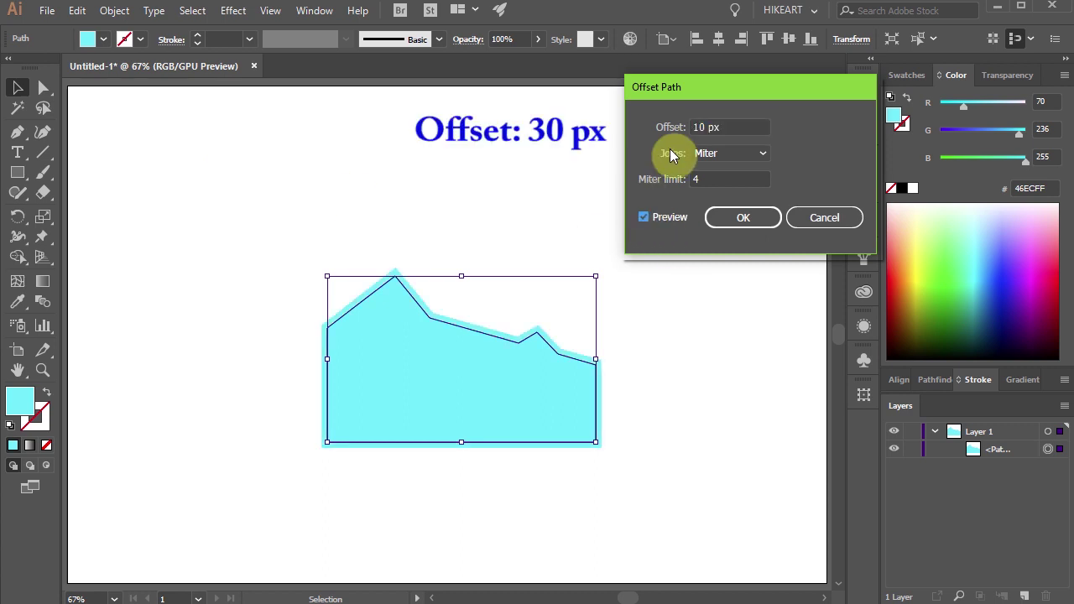
{"action": "left_click_drag", "start_coordinate": [698, 127], "coordinate": [694, 127]}
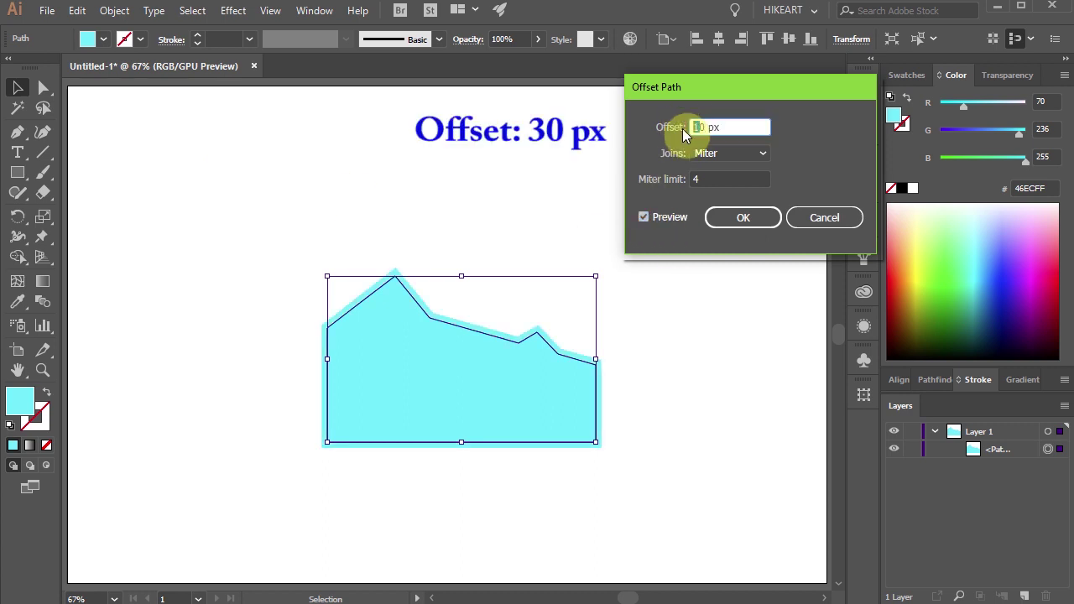
{"action": "left_click", "coordinate": [644, 218]}
{"action": "left_click", "coordinate": [729, 216]}
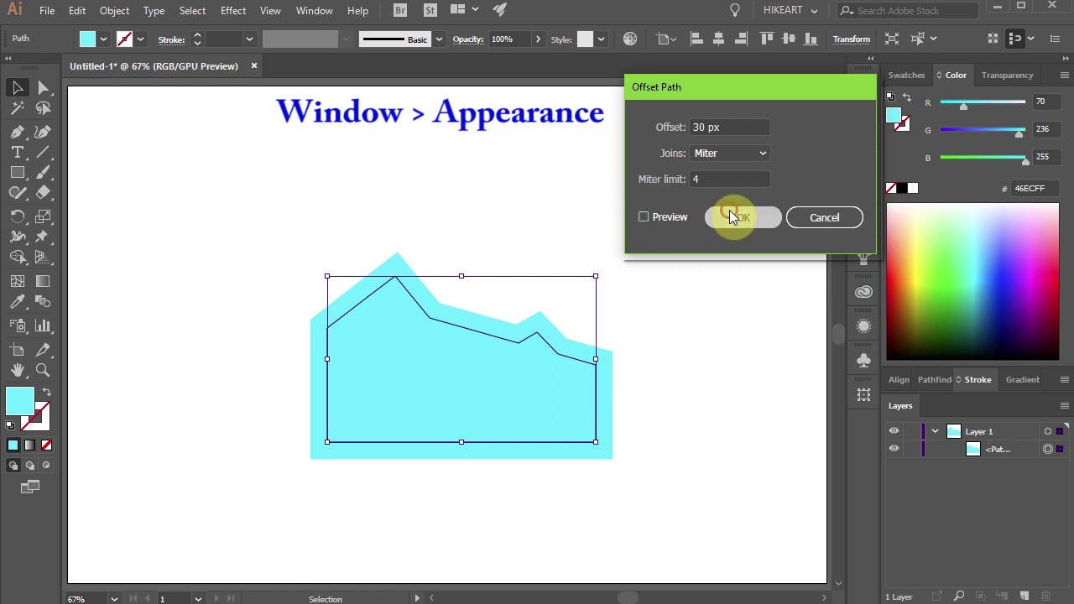
Step: Move the Offset Path effect under the fill and set that fill's opacity to 40%
{"action": "left_click", "coordinate": [863, 328]}
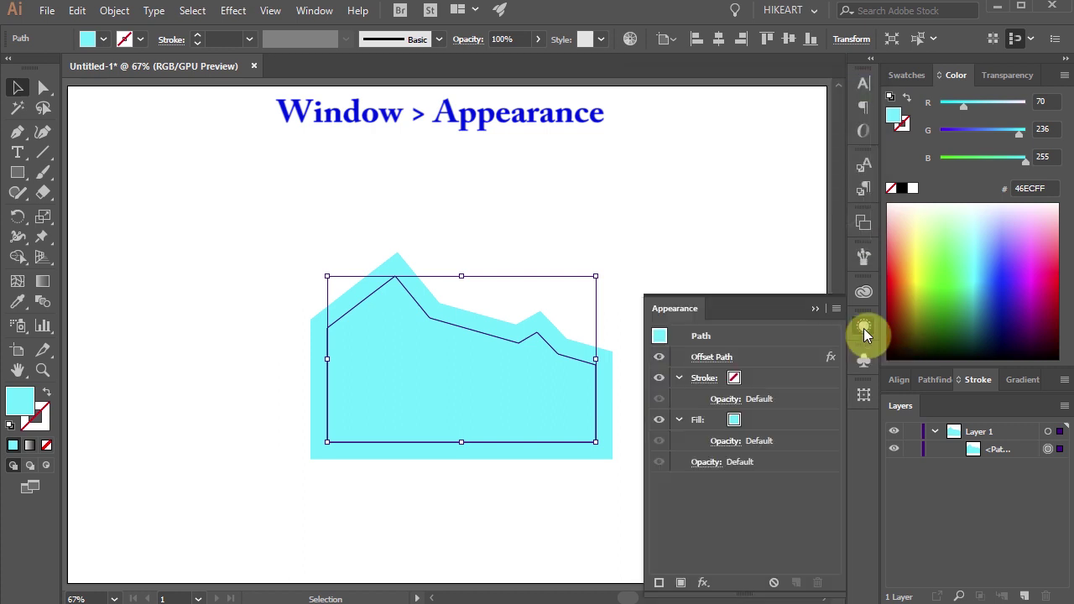
{"action": "left_click", "coordinate": [753, 357]}
{"action": "left_click_drag", "start_coordinate": [752, 356], "coordinate": [759, 419]}
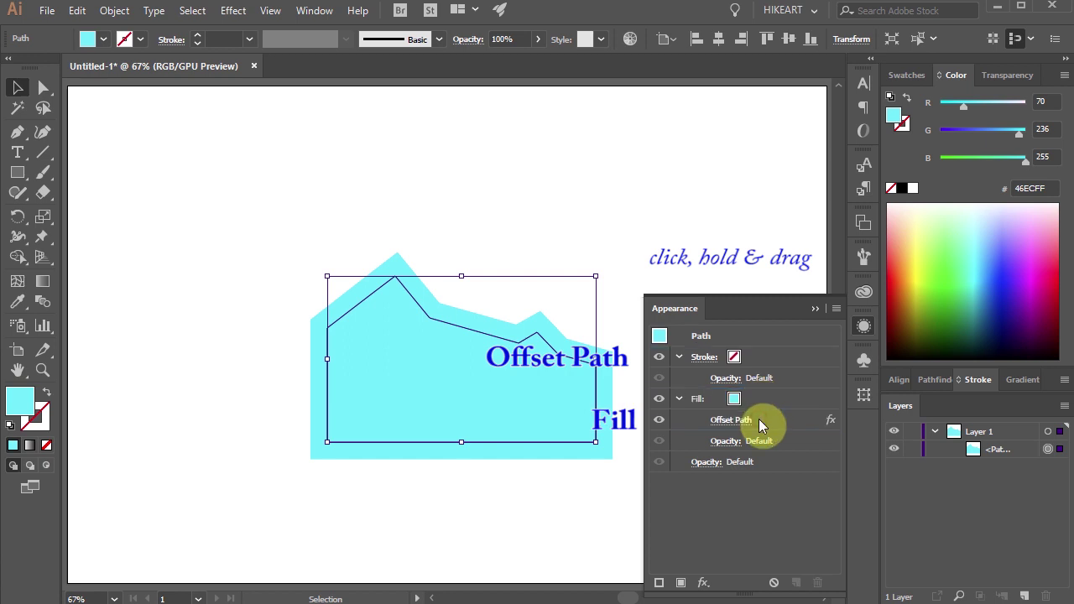
{"action": "left_click", "coordinate": [728, 441]}
{"action": "left_click_drag", "start_coordinate": [720, 473], "coordinate": [678, 494]}
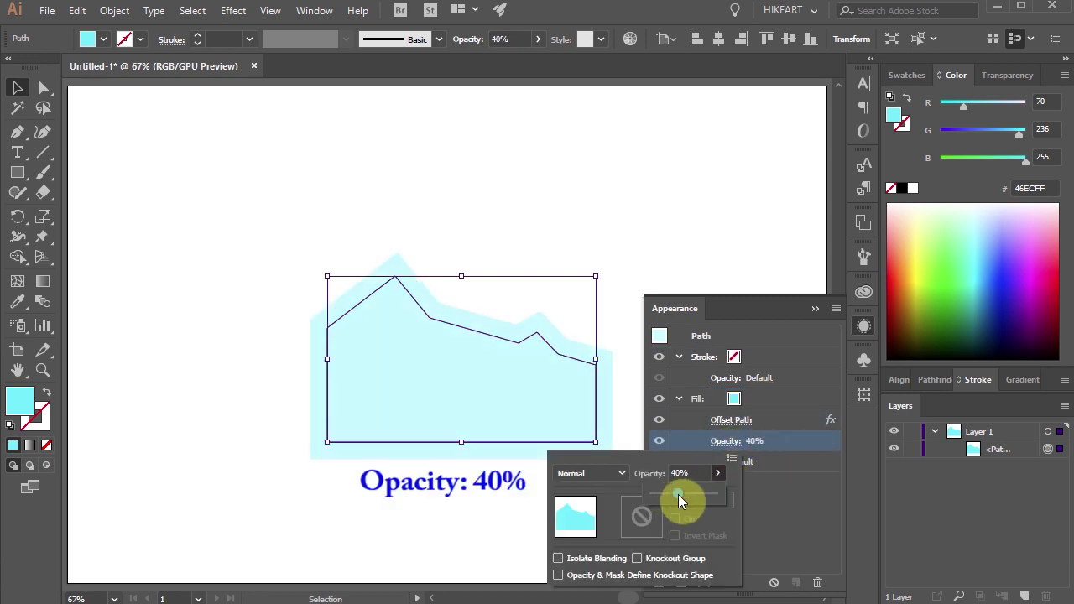
{"action": "left_click", "coordinate": [805, 504]}
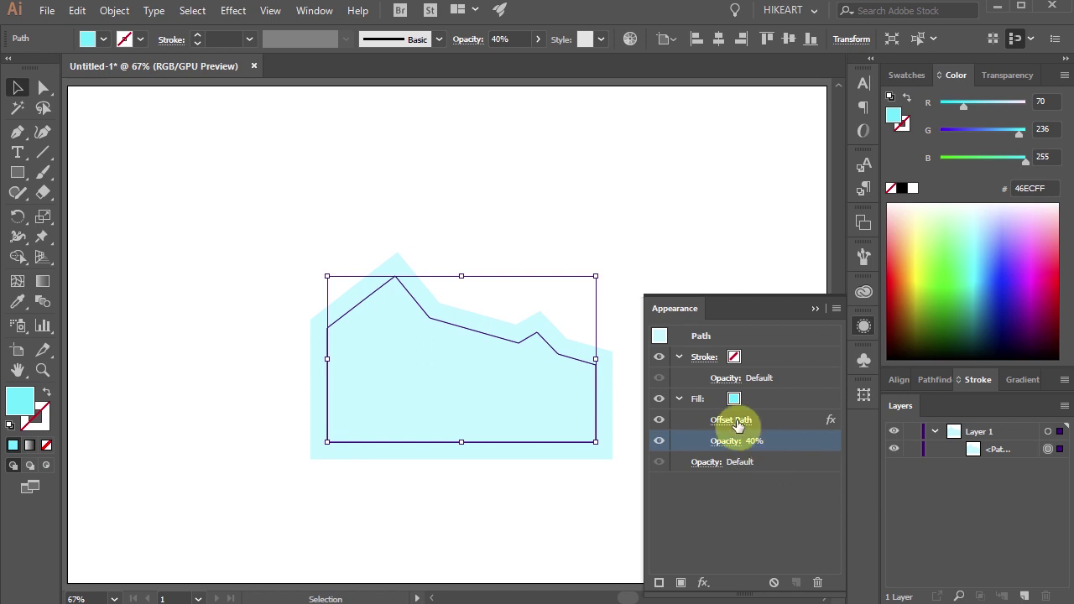
Step: Duplicate the offset fill and reopen the top copy's Offset Path settings
{"action": "left_click", "coordinate": [804, 401]}
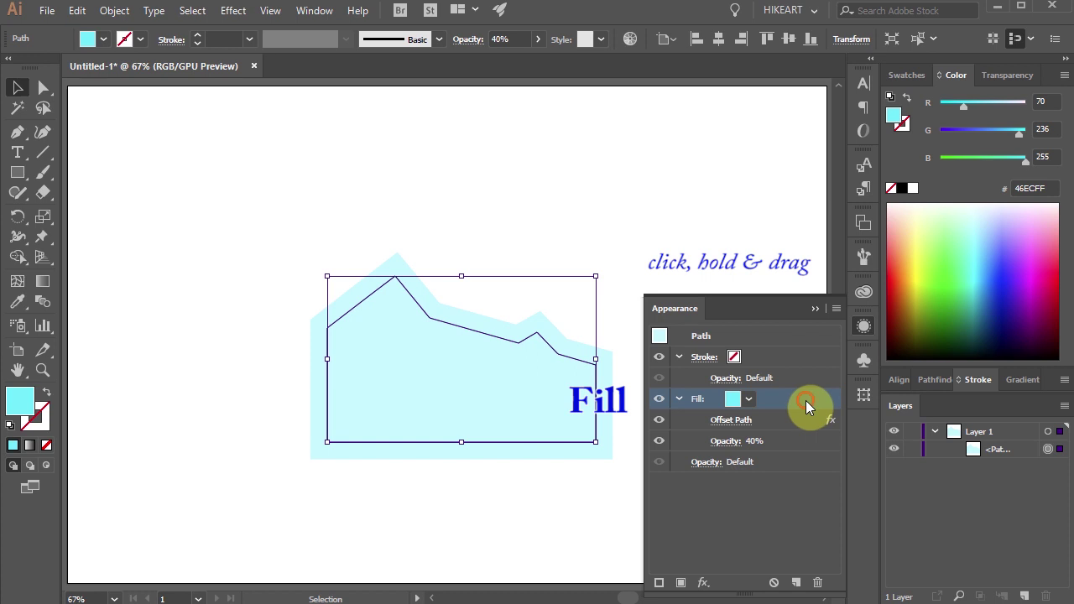
{"action": "left_click_drag", "start_coordinate": [806, 401], "coordinate": [798, 582]}
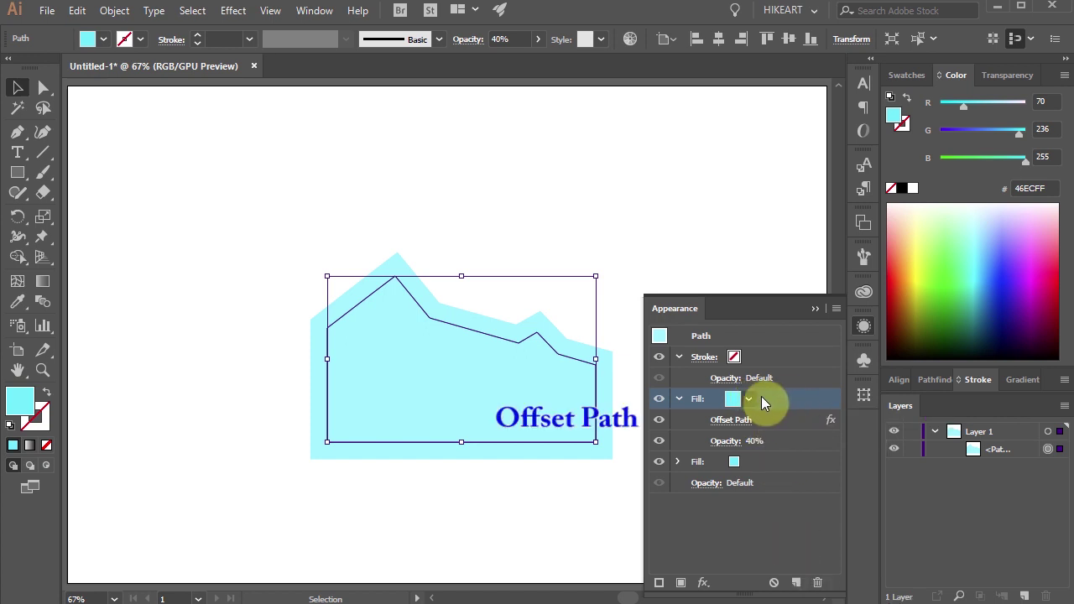
{"action": "left_click", "coordinate": [732, 423]}
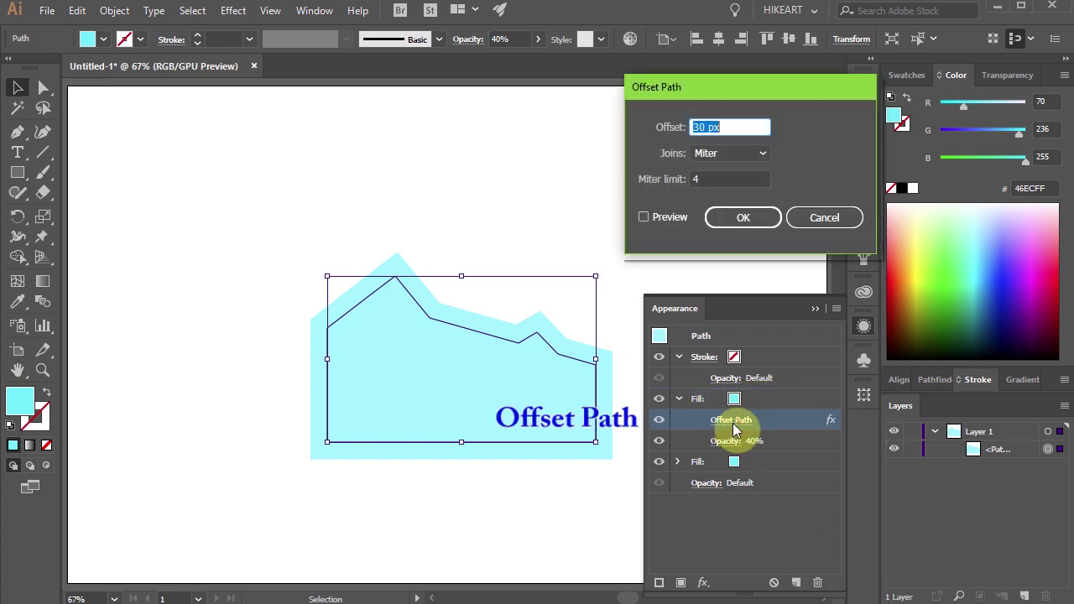
Step: Change the top fill's offset to 60 px by entering 30+30
{"action": "left_click", "coordinate": [643, 217]}
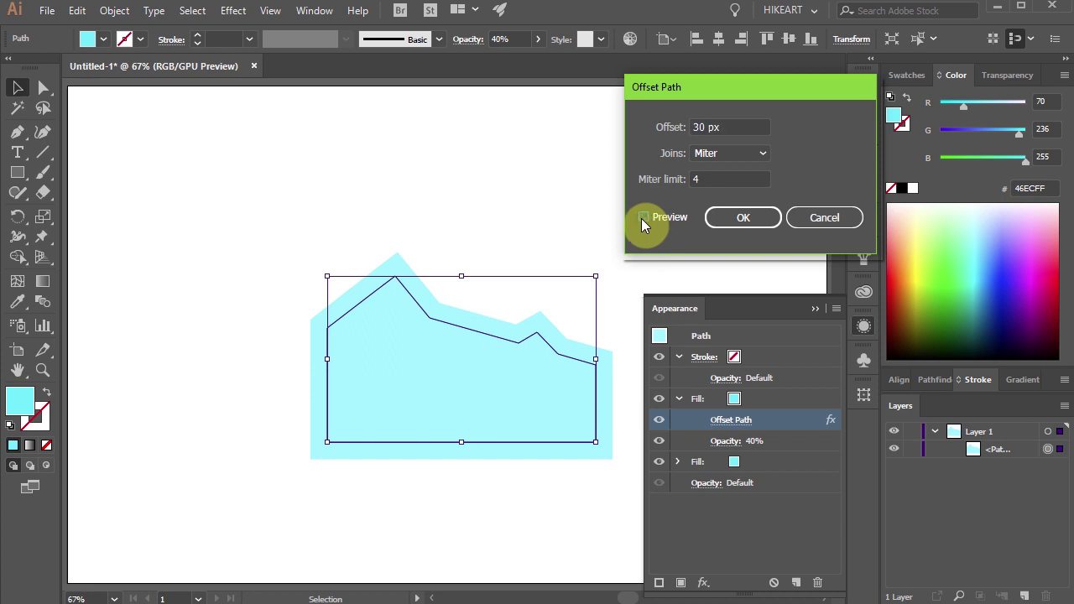
{"action": "left_click", "coordinate": [707, 127]}
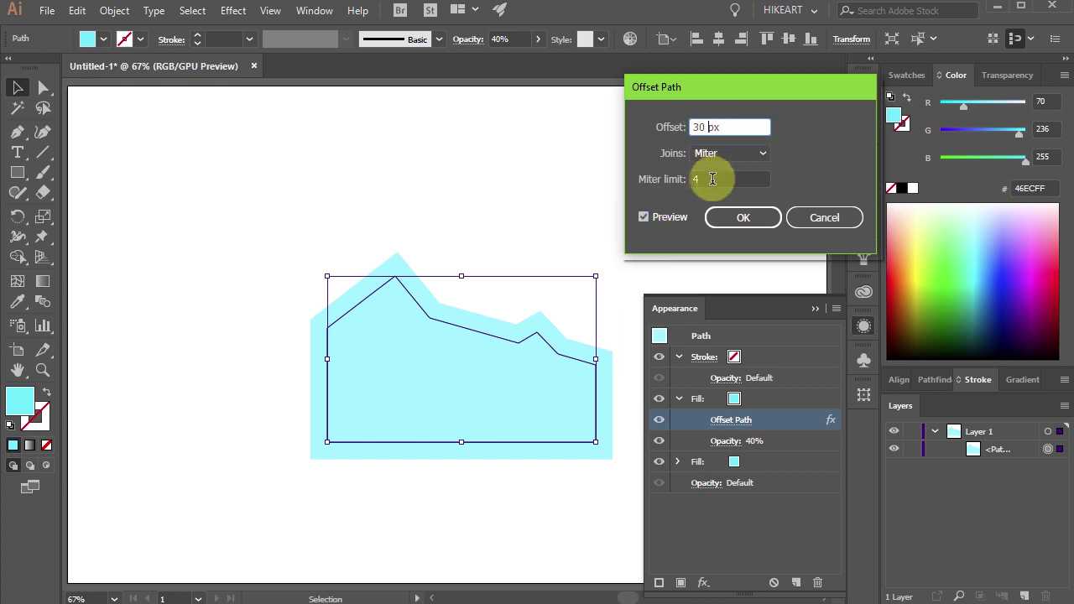
{"action": "type", "text": "+"}
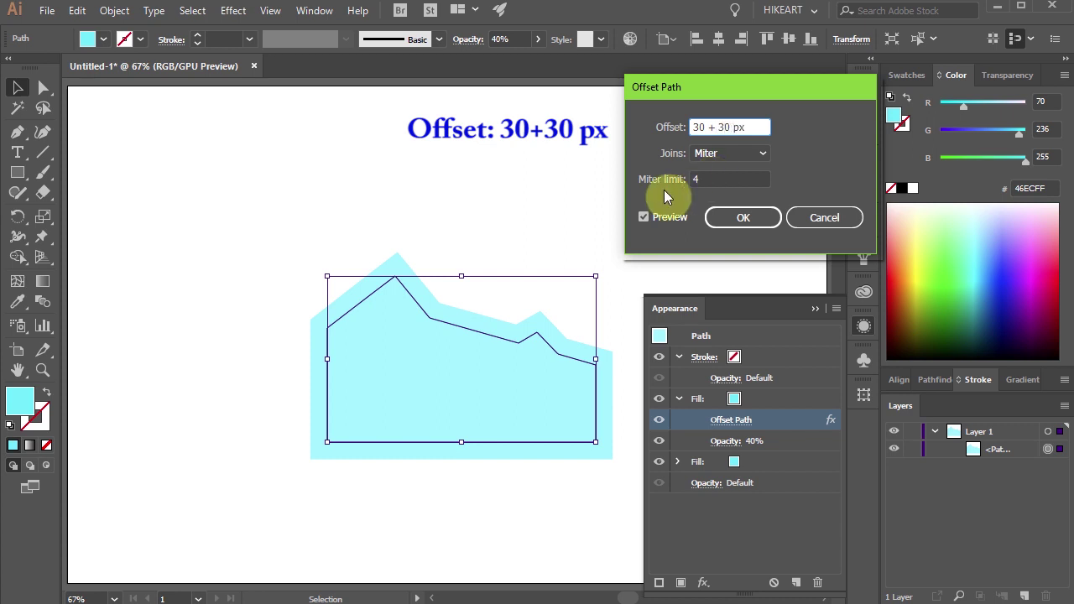
{"action": "left_click", "coordinate": [645, 217]}
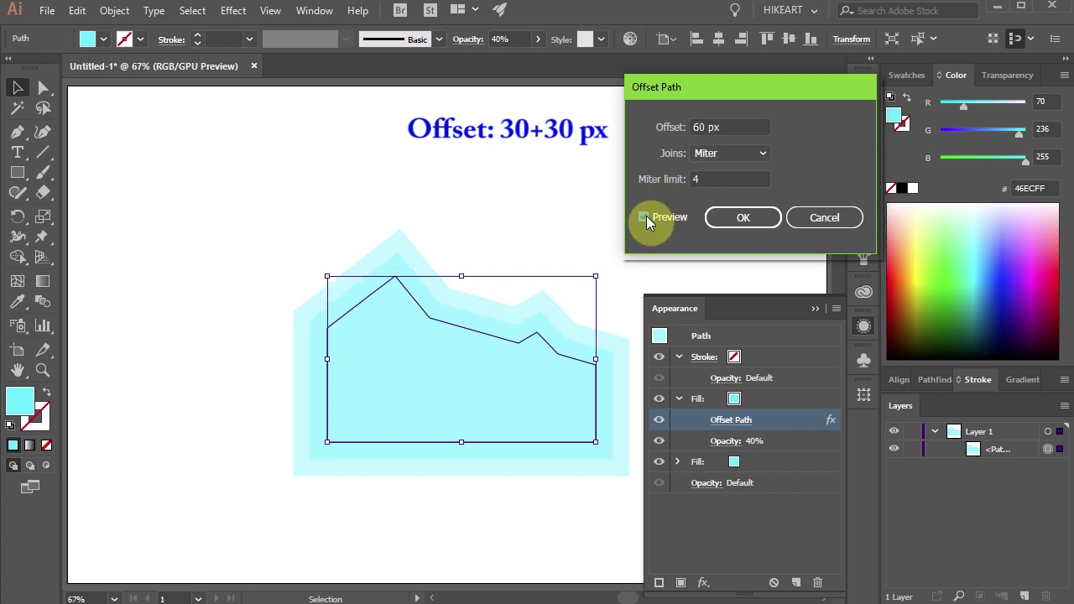
{"action": "left_click", "coordinate": [754, 221]}
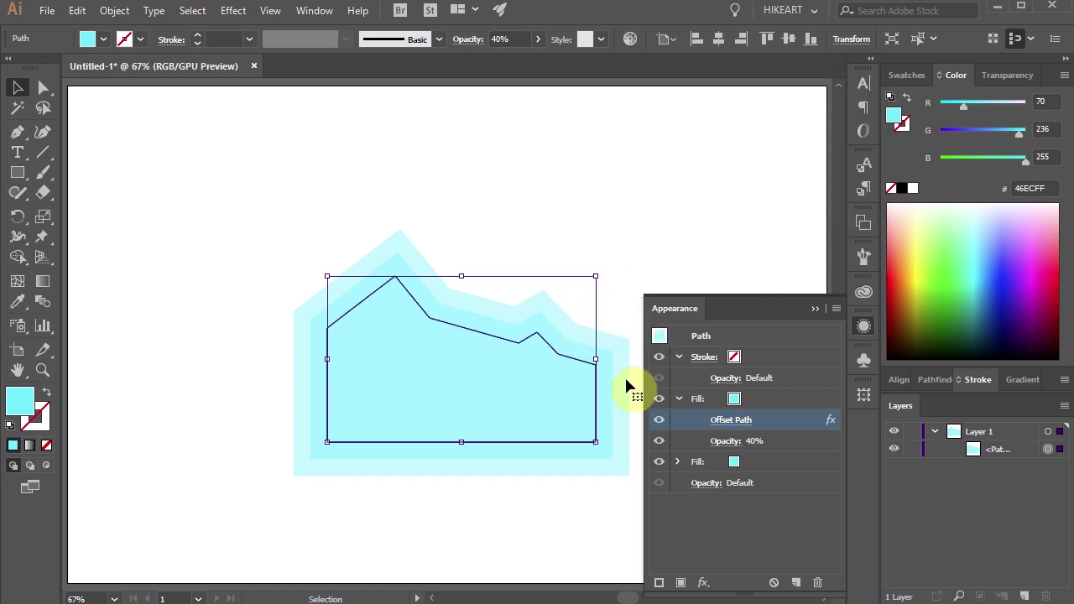
Step: Duplicate the top fill, offset it 90 px, and shift the fill colour to 46B7FF
{"action": "left_click", "coordinate": [793, 400]}
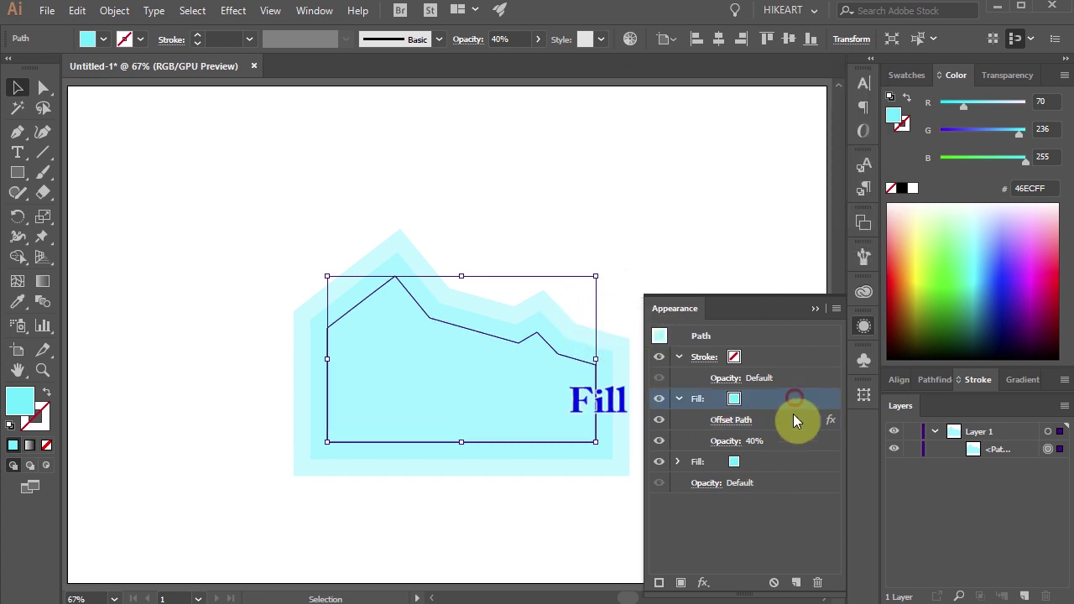
{"action": "left_click", "coordinate": [796, 582]}
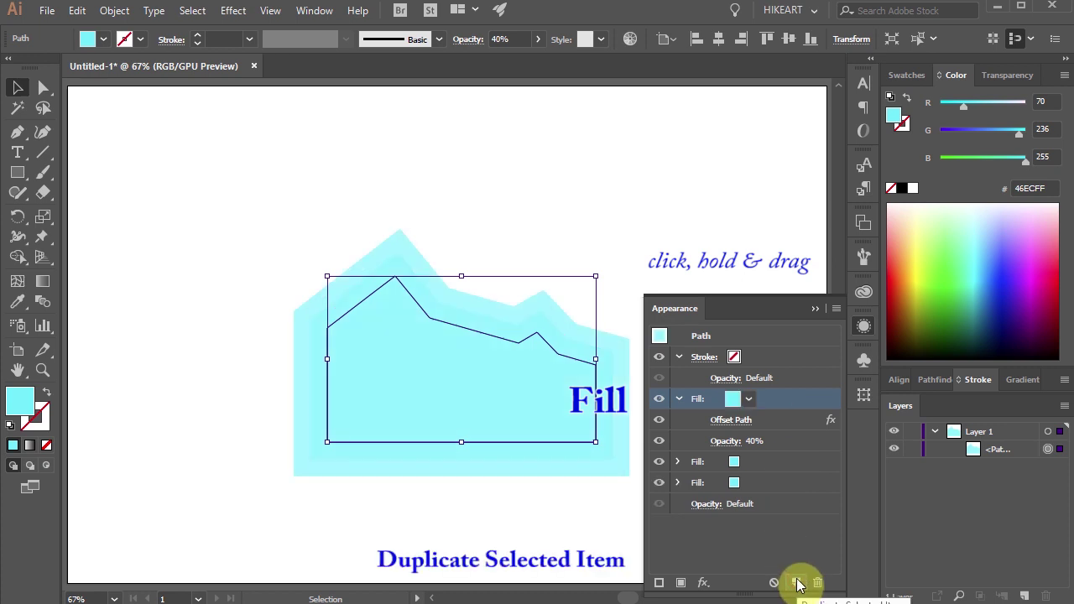
{"action": "left_click", "coordinate": [736, 421]}
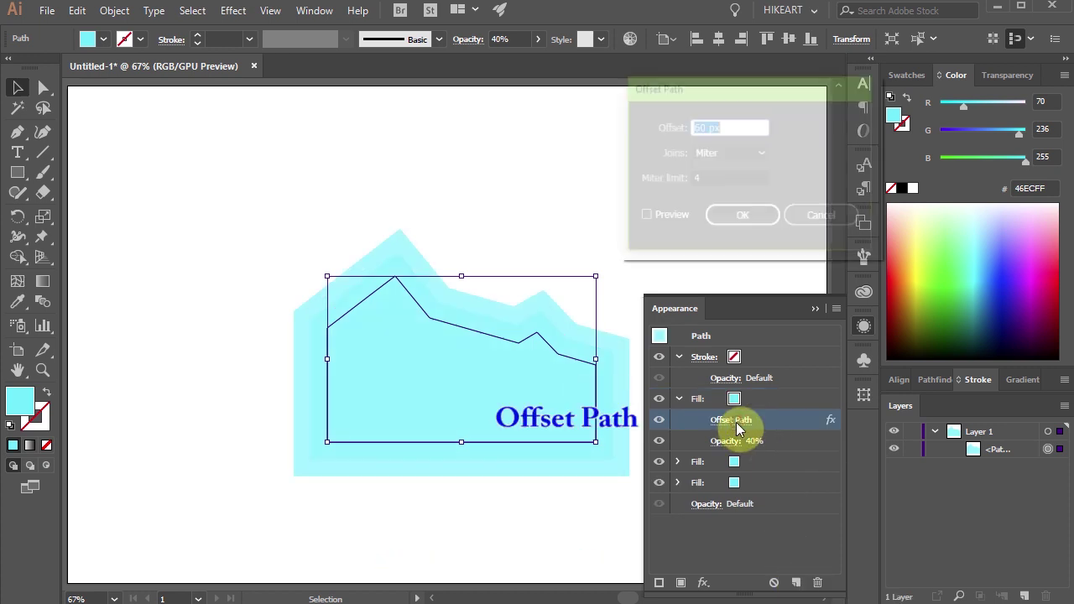
{"action": "left_click_drag", "start_coordinate": [700, 126], "coordinate": [693, 127]}
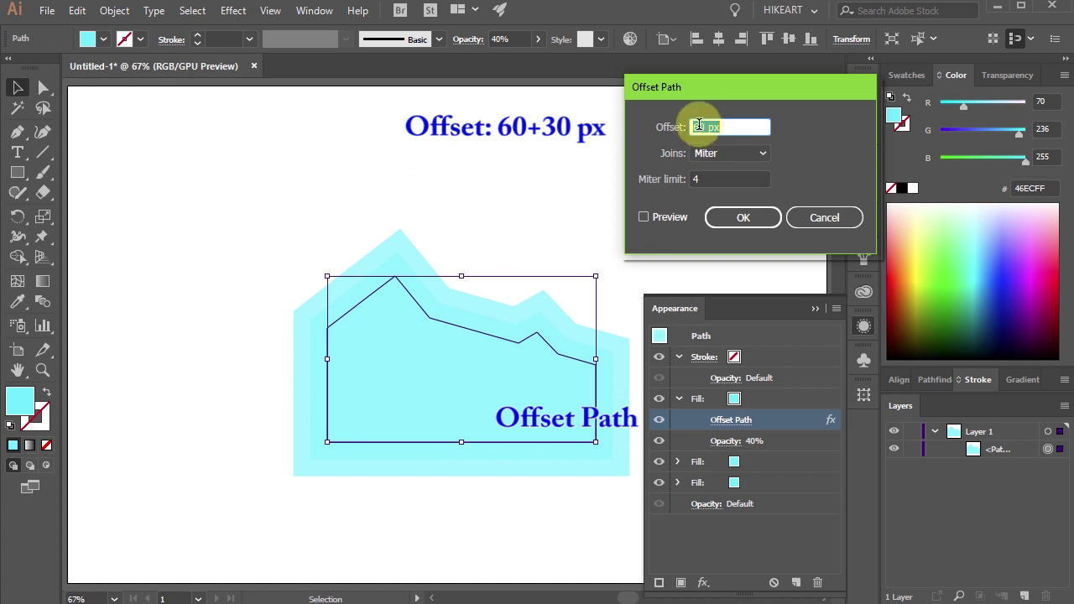
{"action": "left_click", "coordinate": [645, 216]}
{"action": "left_click", "coordinate": [723, 220]}
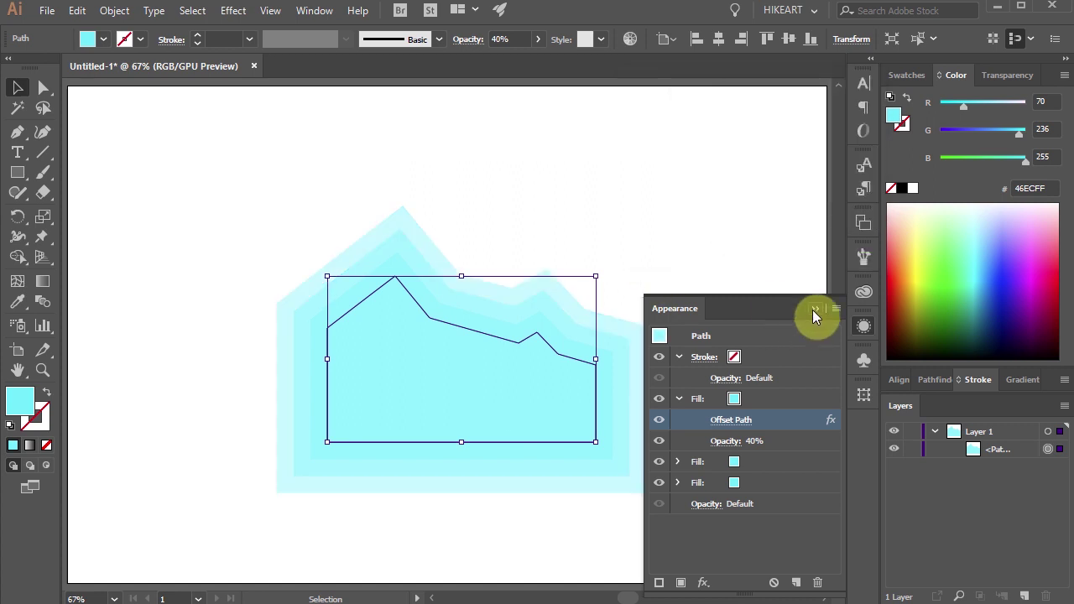
{"action": "left_click", "coordinate": [815, 308]}
{"action": "left_click_drag", "start_coordinate": [1019, 134], "coordinate": [1001, 134]}
Step: Make the fill a bluer cyan and try moving the bottom-right anchor, then undo it
{"action": "left_click", "coordinate": [748, 192]}
{"action": "key", "text": "a"}
{"action": "left_click", "coordinate": [596, 443]}
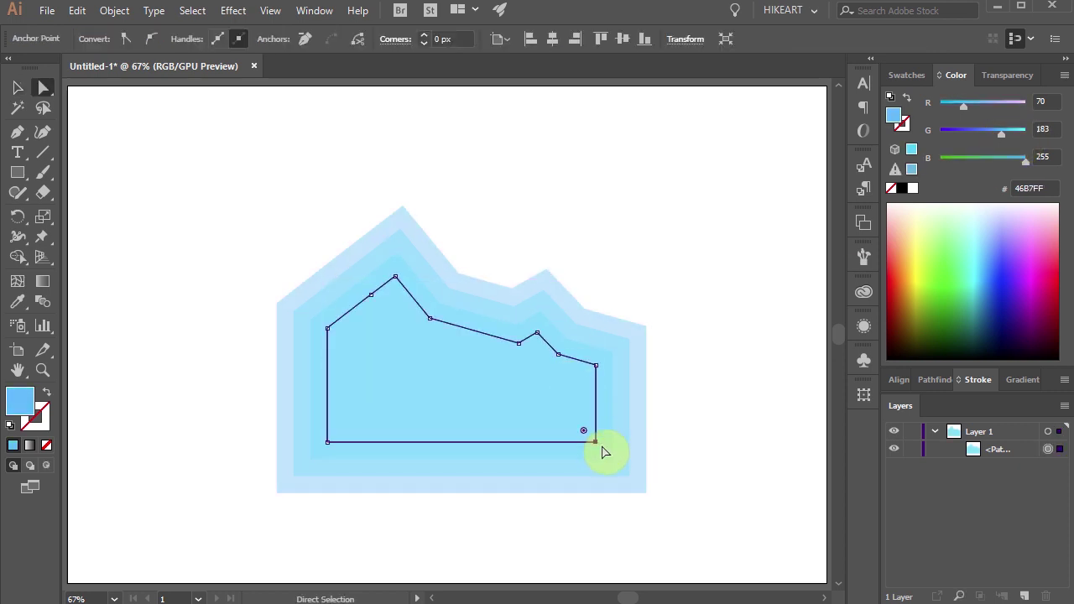
{"action": "left_click_drag", "start_coordinate": [604, 448], "coordinate": [659, 481]}
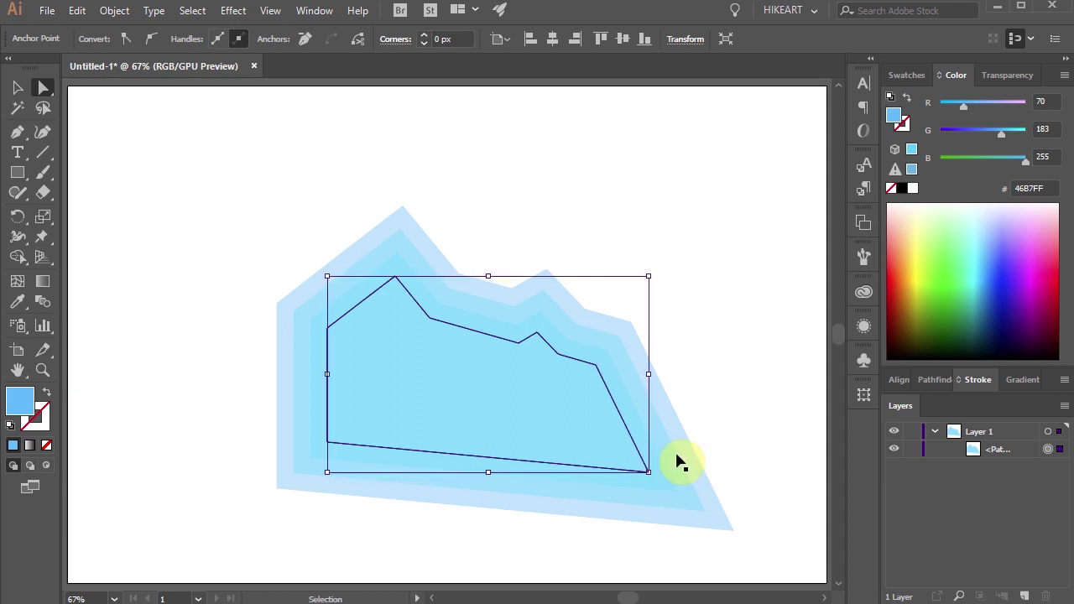
{"action": "key", "text": "ctrl+z"}
Step: Check the paths in Outline view, then move the mountain lower on the artboard
{"action": "key", "text": "v"}
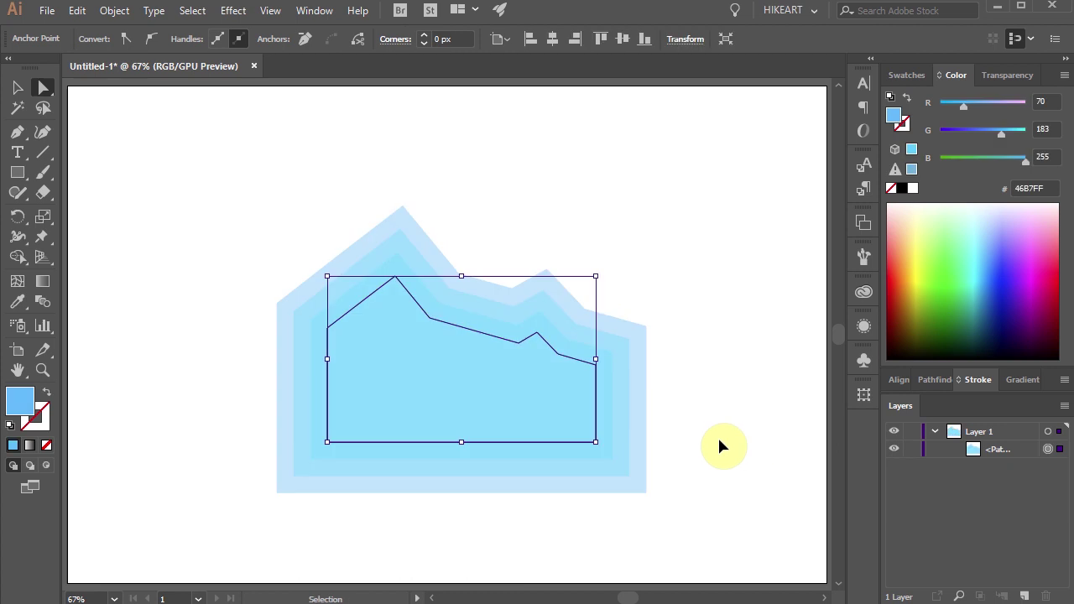
{"action": "key", "text": "ctrl+y"}
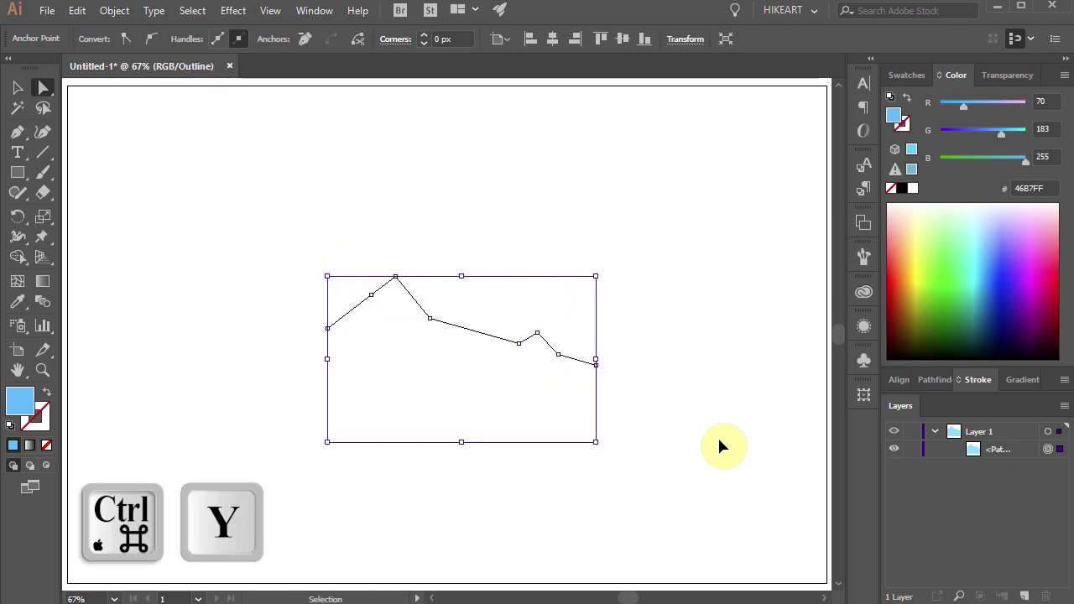
{"action": "key", "text": "a"}
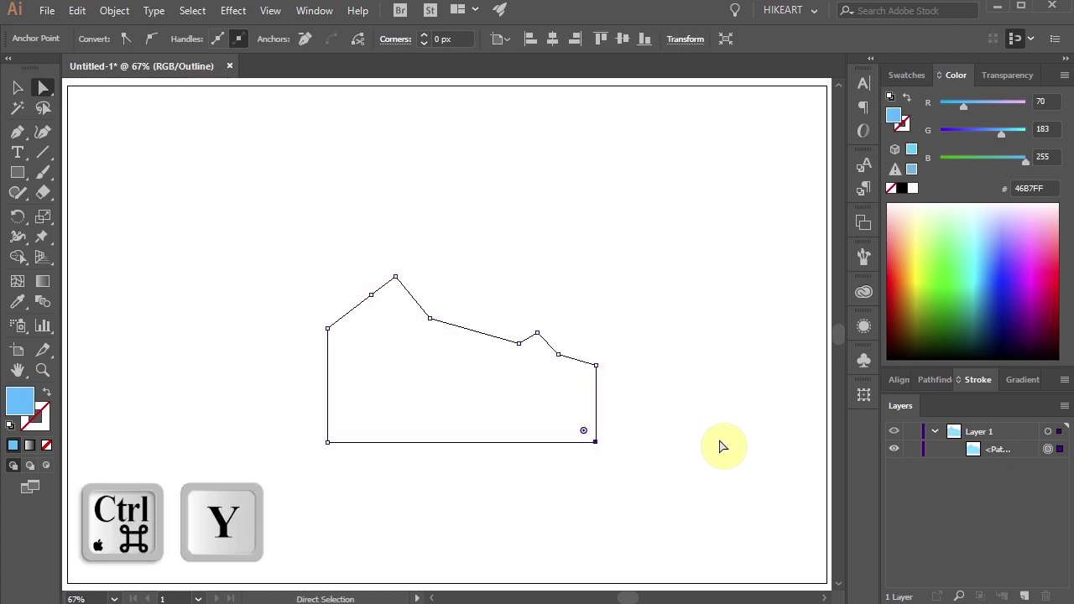
{"action": "key", "text": "v"}
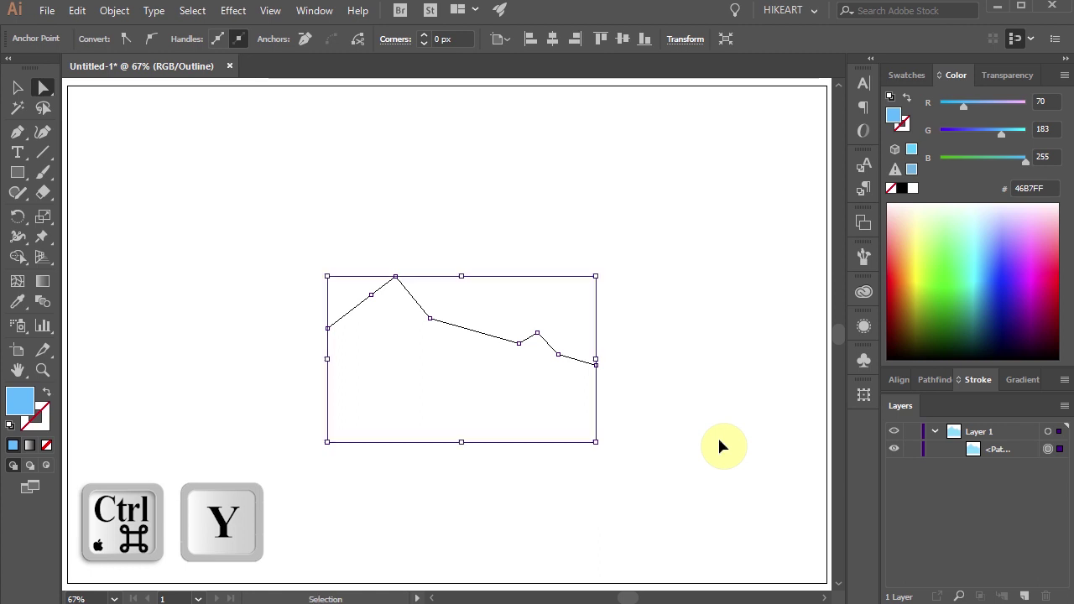
{"action": "key", "text": "ctrl+y"}
{"action": "left_click_drag", "start_coordinate": [495, 401], "coordinate": [442, 490]}
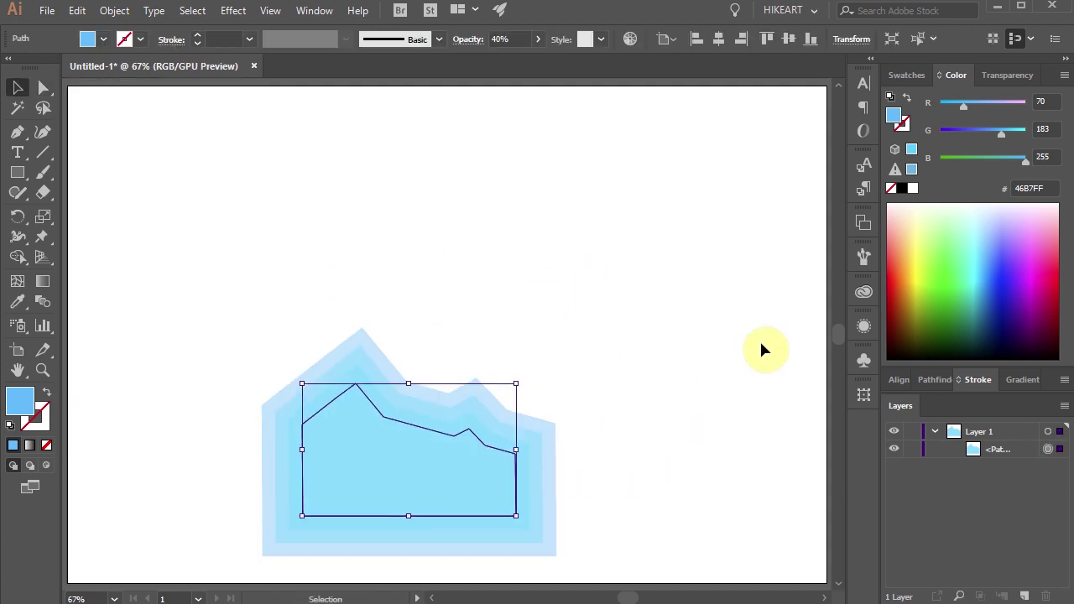
{"action": "left_click", "coordinate": [762, 350]}
Step: Drag two top anchors of the mountain up into two tall peaks
{"action": "key", "text": "a"}
{"action": "left_click", "coordinate": [355, 384]}
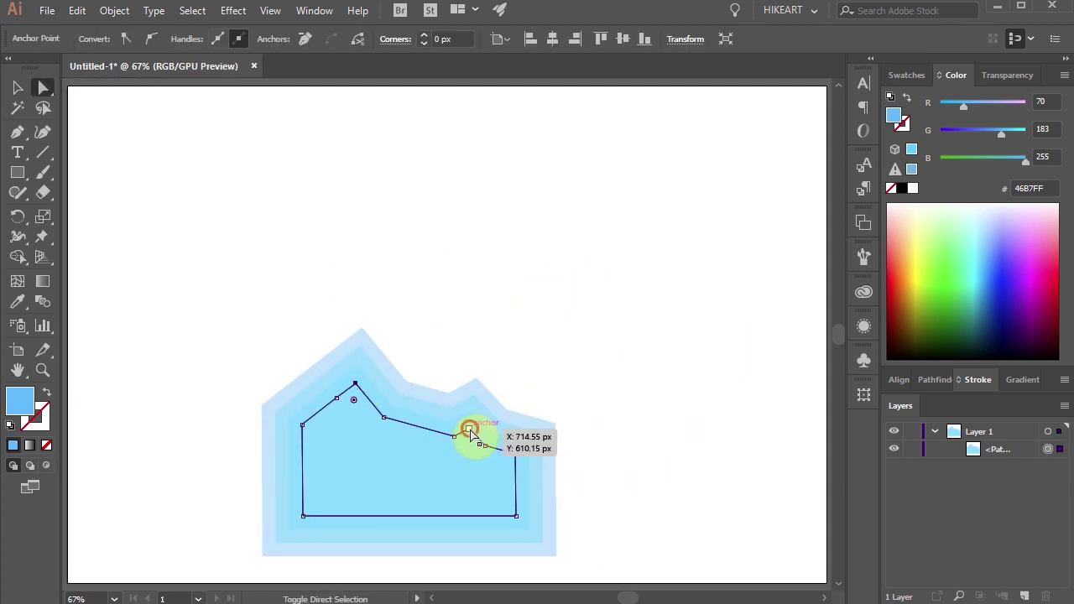
{"action": "left_click", "coordinate": [470, 432], "text": "shift"}
{"action": "left_click_drag", "start_coordinate": [470, 432], "coordinate": [469, 344]}
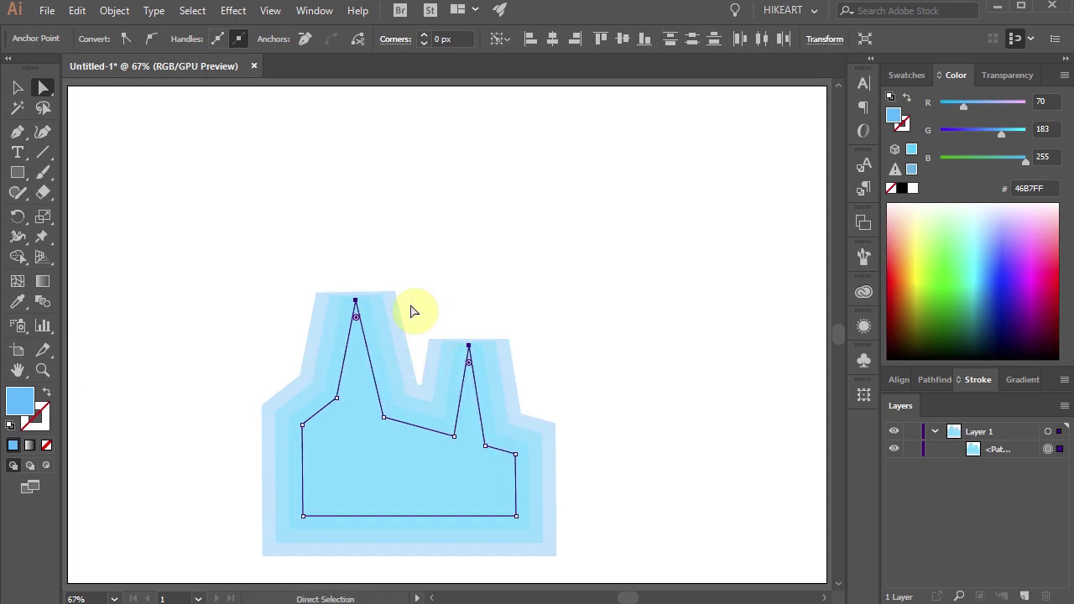
Step: Raise the miter limit on the first fill's Offset Path to spike its band
{"action": "left_click", "coordinate": [865, 326]}
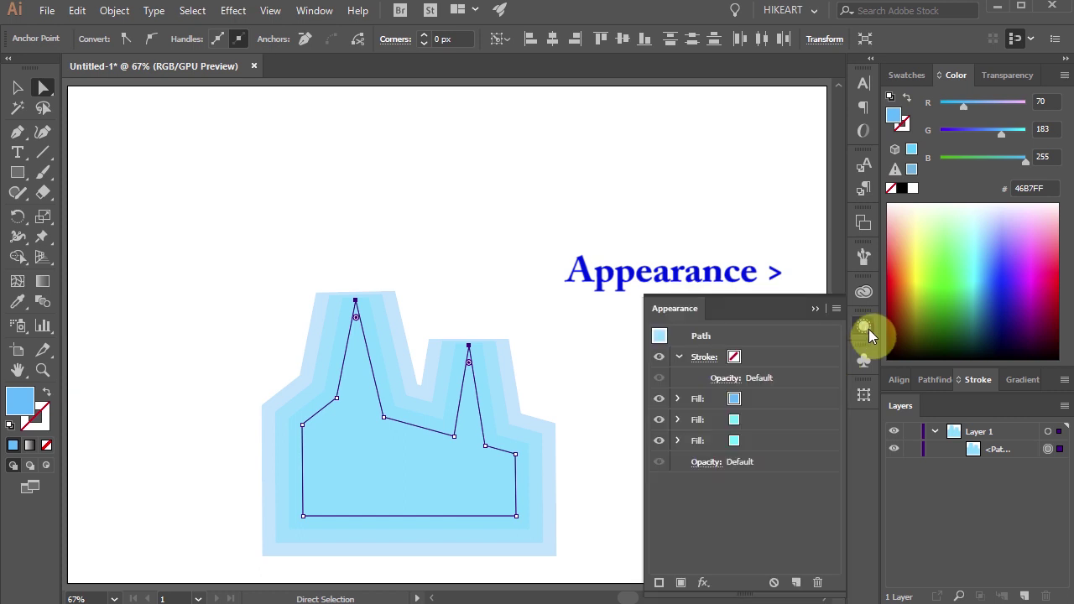
{"action": "left_click", "coordinate": [677, 400]}
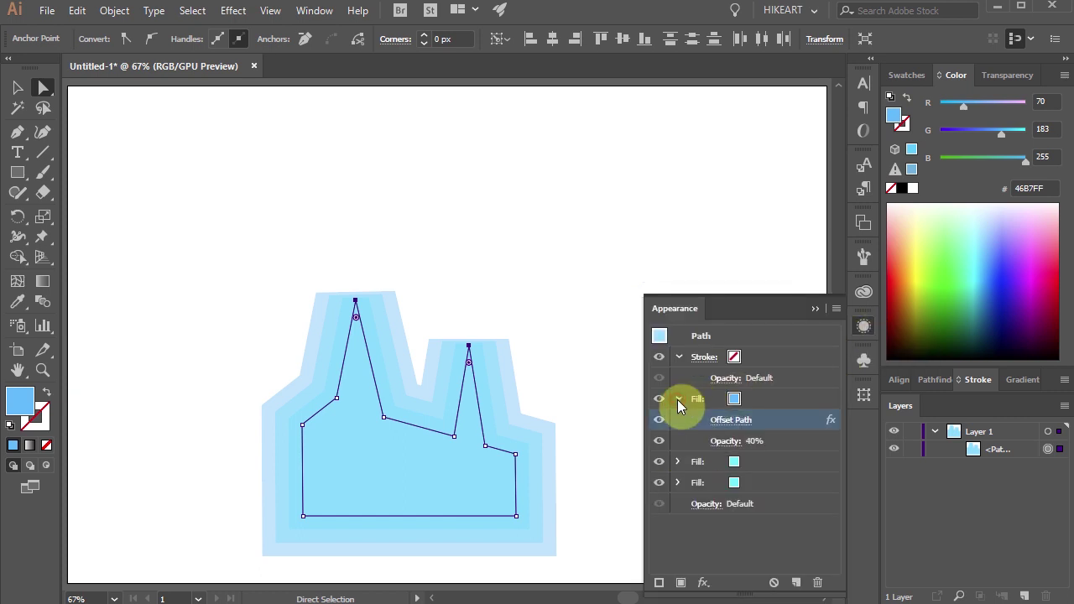
{"action": "left_click", "coordinate": [722, 421]}
{"action": "left_click", "coordinate": [644, 218]}
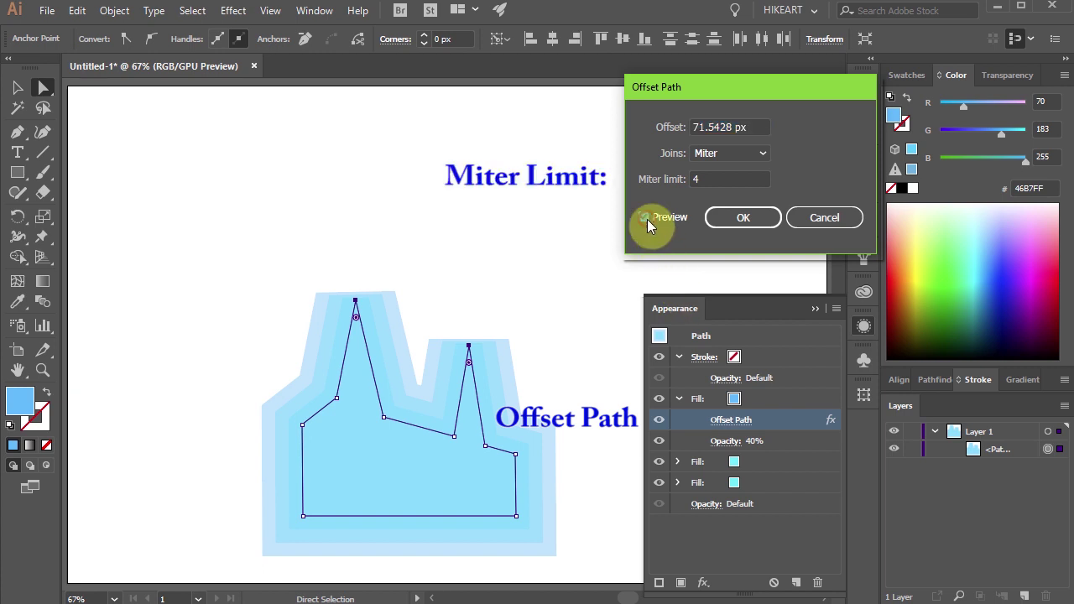
{"action": "left_click", "coordinate": [702, 180]}
{"action": "key", "text": "Up"}
{"action": "key", "text": "Up"}
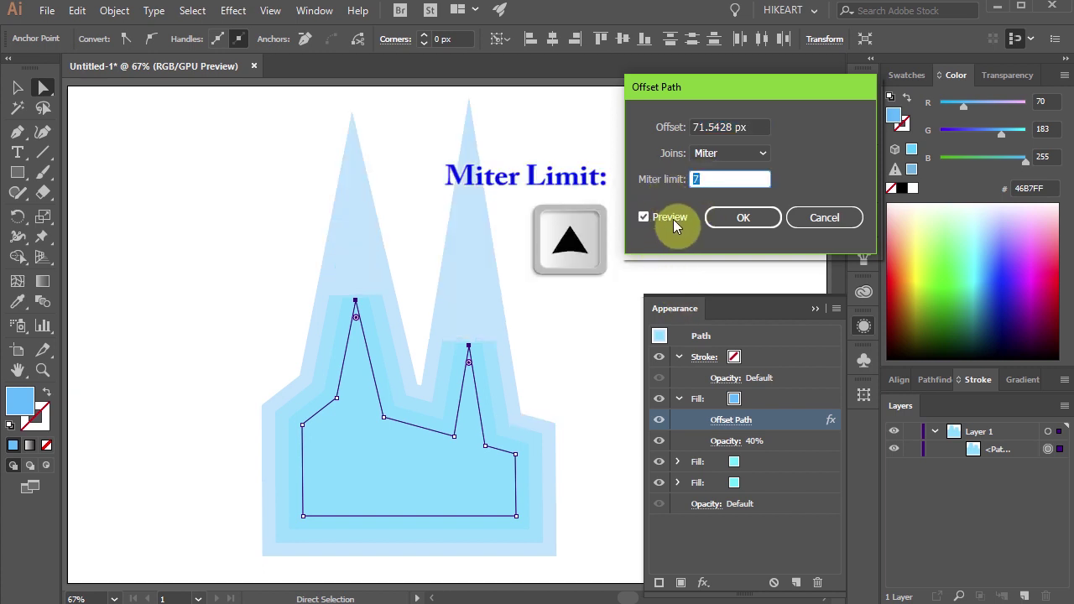
{"action": "key", "text": "Return"}
{"action": "left_click", "coordinate": [678, 462]}
Step: Raise the second fill's Offset Path miter limit, then undo the last change
{"action": "left_click", "coordinate": [677, 524]}
{"action": "left_click", "coordinate": [731, 522]}
{"action": "left_click", "coordinate": [700, 177]}
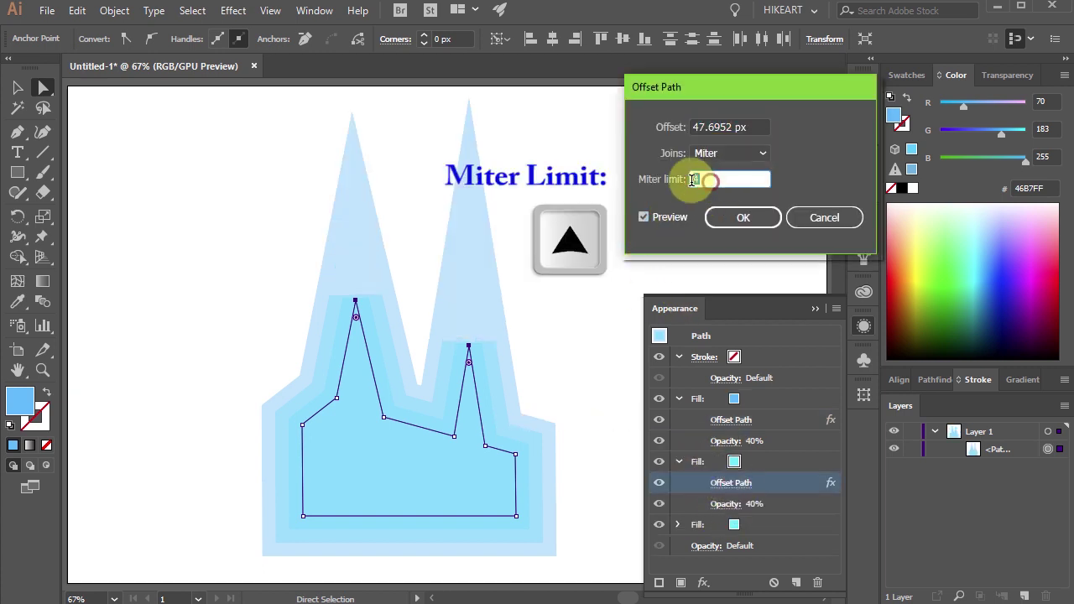
{"action": "key", "text": "Return"}
{"action": "left_click", "coordinate": [730, 523]}
{"action": "key", "text": "Escape"}
{"action": "key", "text": "ctrl+z"}
{"action": "key", "text": "ctrl+z"}
{"action": "key", "text": "ctrl+z"}
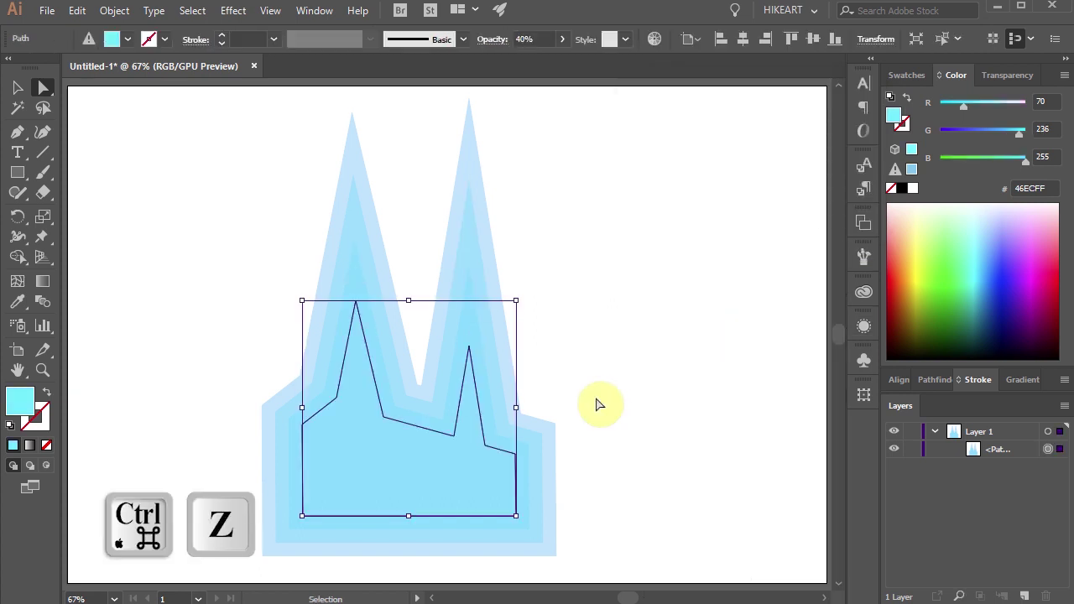
Step: Draw an orange rectangle, duplicate it to the right in pale yellow, and select both
{"action": "left_click_drag", "start_coordinate": [18, 172], "coordinate": [55, 175]}
{"action": "left_click_drag", "start_coordinate": [188, 245], "coordinate": [404, 376]}
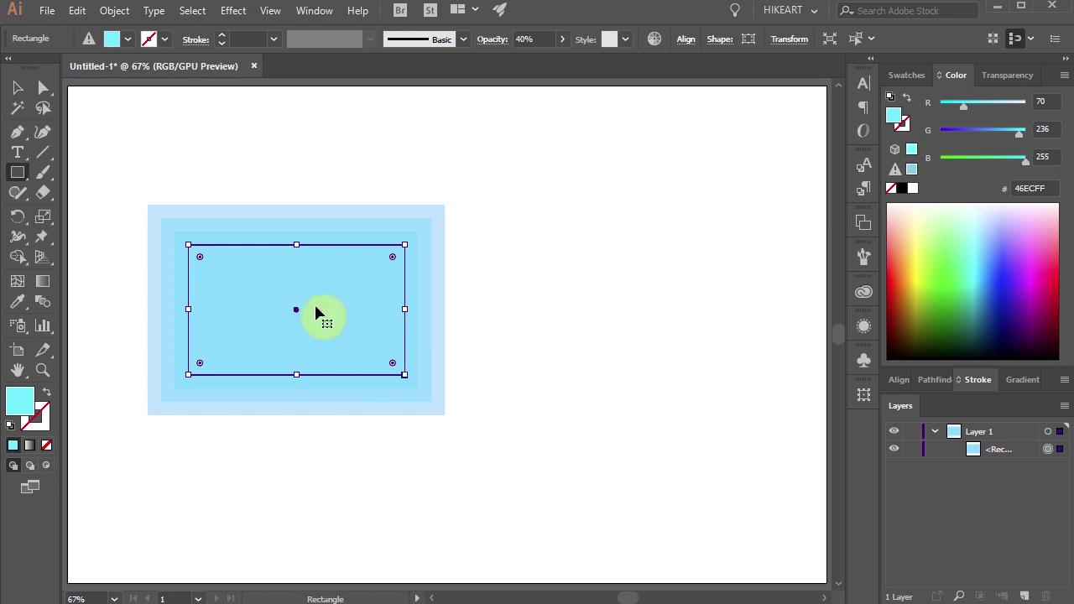
{"action": "left_click", "coordinate": [863, 327]}
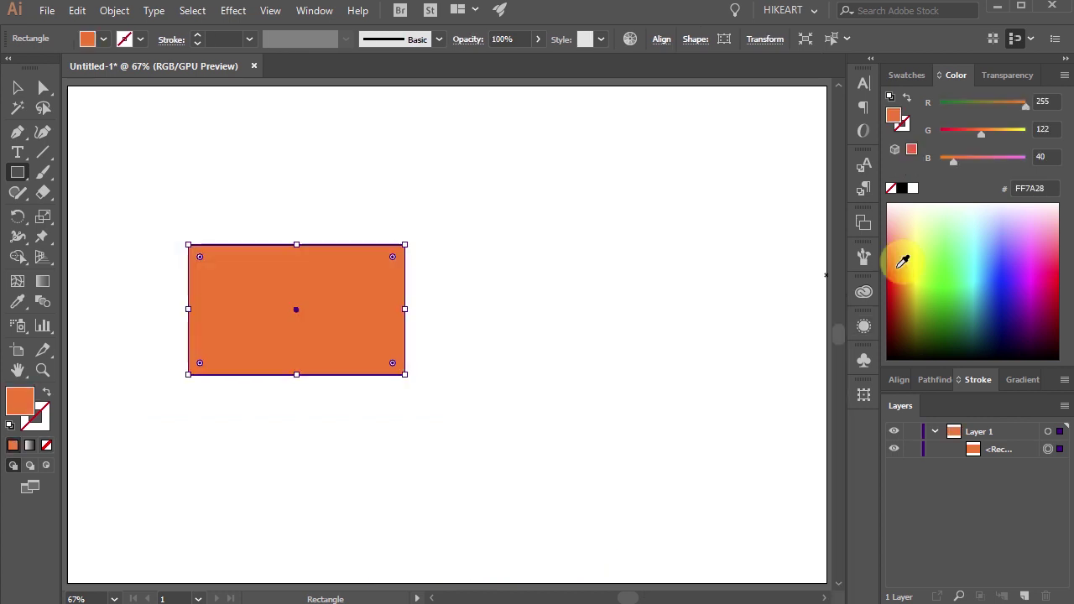
{"action": "left_click_drag", "start_coordinate": [282, 328], "coordinate": [498, 328]}
{"action": "left_click", "coordinate": [919, 220]}
{"action": "left_click", "coordinate": [699, 341]}
{"action": "left_click_drag", "start_coordinate": [282, 237], "coordinate": [546, 388]}
Step: Paste copies of the rectangles behind, fill them black, and offset them into a thick frame
{"action": "key", "text": "ctrl+c"}
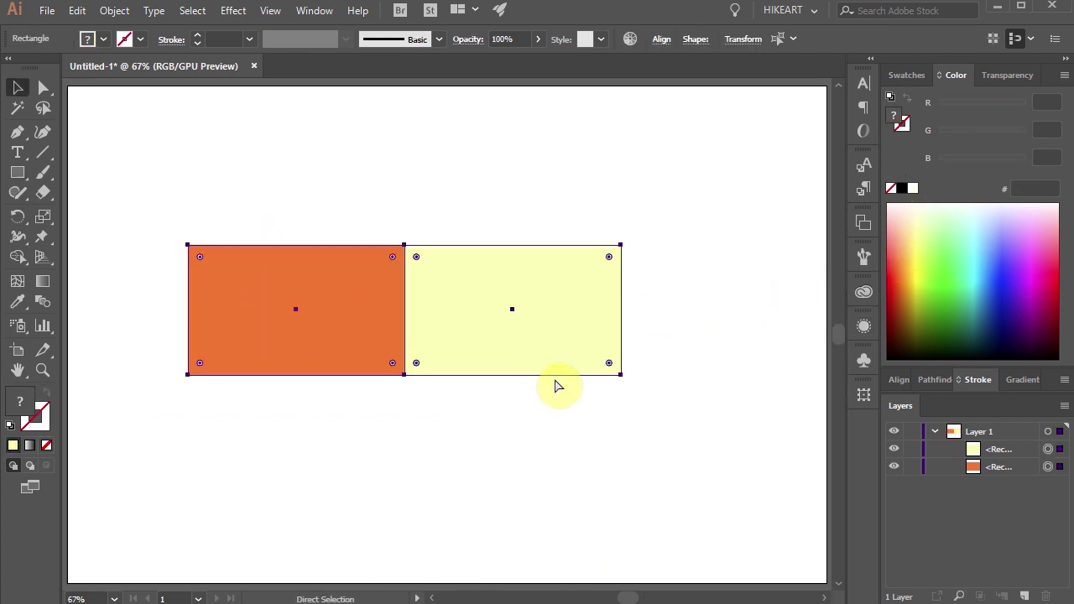
{"action": "key", "text": "ctrl+b"}
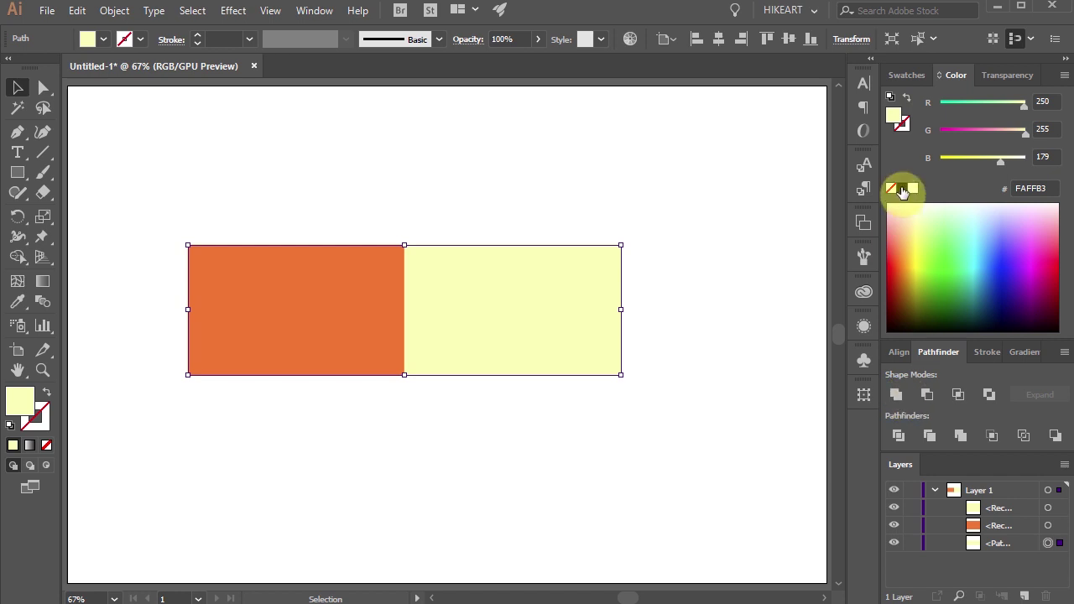
{"action": "key", "text": "a"}
{"action": "key", "text": "v"}
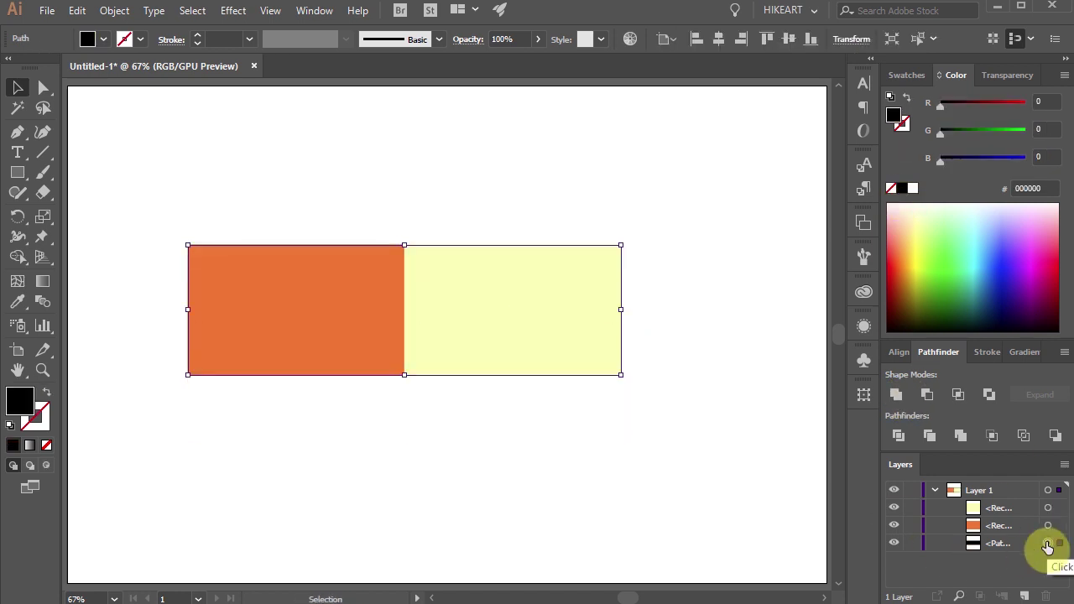
{"action": "left_click", "coordinate": [1047, 542]}
{"action": "left_click", "coordinate": [114, 11]}
{"action": "left_click", "coordinate": [131, 391]}
{"action": "left_click", "coordinate": [378, 446]}
{"action": "left_click", "coordinate": [641, 217]}
{"action": "left_click", "coordinate": [744, 216]}
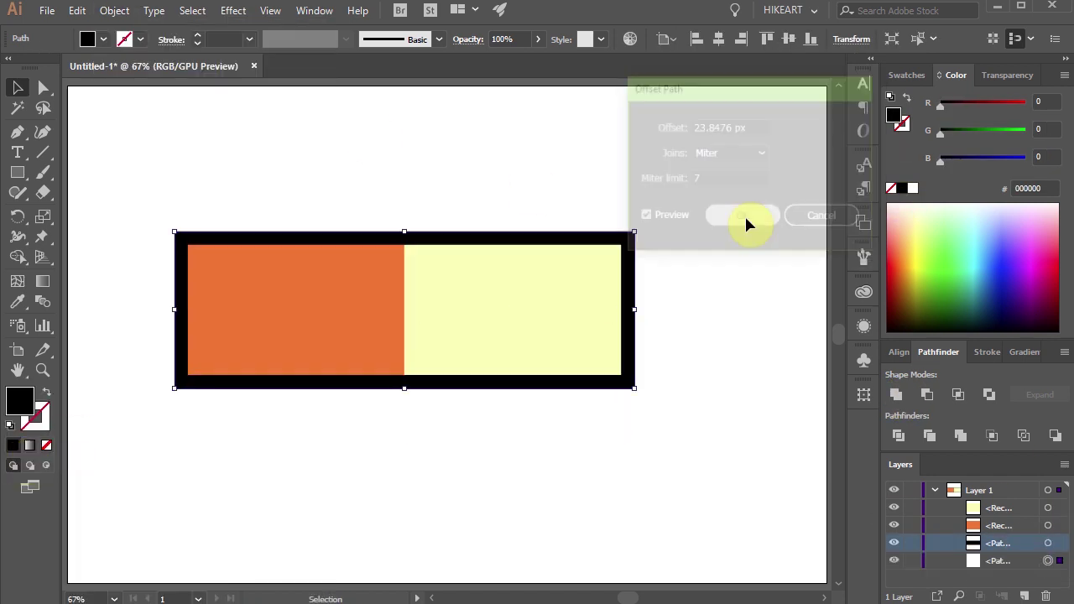
Step: Scale the artwork about 1.3 times and place an OFFSET title inside the rectangles
{"action": "key", "text": "ctrl+a"}
{"action": "left_click_drag", "start_coordinate": [635, 388], "coordinate": [705, 398]}
{"action": "left_click_drag", "start_coordinate": [547, 359], "coordinate": [582, 369]}
{"action": "key", "text": "t"}
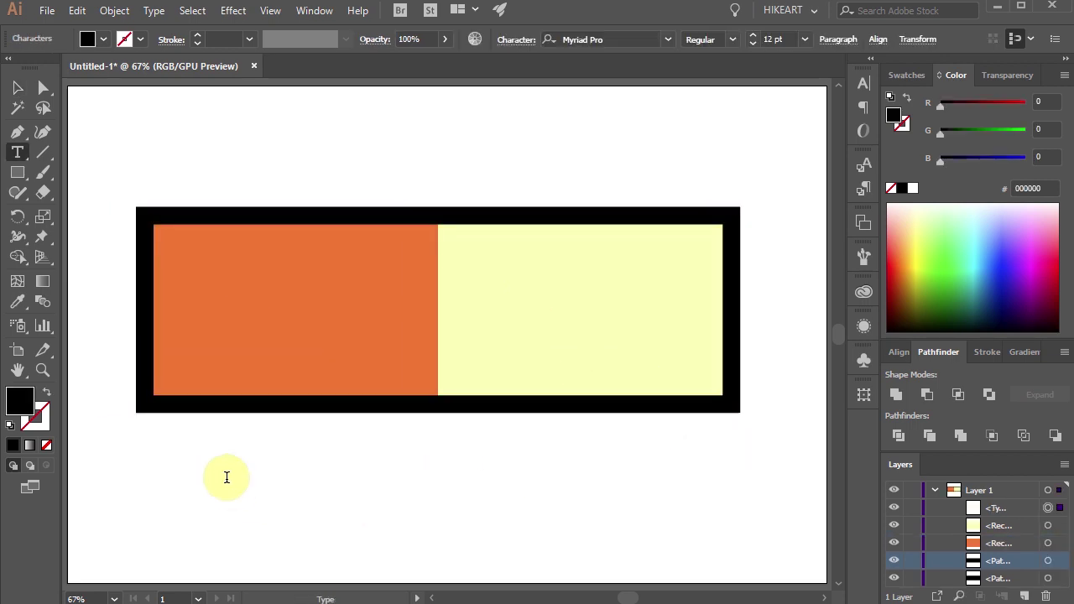
{"action": "left_click", "coordinate": [226, 475]}
{"action": "type", "text": "OFFSET"}
{"action": "key", "text": "Escape"}
{"action": "key", "text": "ctrl+shift+period"}
{"action": "key", "text": "ctrl+shift+period"}
{"action": "key", "text": "ctrl+shift+period"}
{"action": "key", "text": "ctrl+shift+period"}
{"action": "key", "text": "ctrl+shift+period"}
{"action": "key", "text": "ctrl+shift+period"}
{"action": "key", "text": "ctrl+shift+period"}
{"action": "key", "text": "ctrl+shift+period"}
{"action": "left_click_drag", "start_coordinate": [460, 504], "coordinate": [508, 312]}
{"action": "left_click", "coordinate": [506, 492]}
Step: Outline the OFFSET letters and give them a 10 px pale yellow offset border
{"action": "left_click", "coordinate": [545, 310]}
{"action": "key", "text": "ctrl+shift+o"}
{"action": "left_click", "coordinate": [114, 11]}
{"action": "left_click", "coordinate": [132, 391]}
{"action": "left_click", "coordinate": [378, 446]}
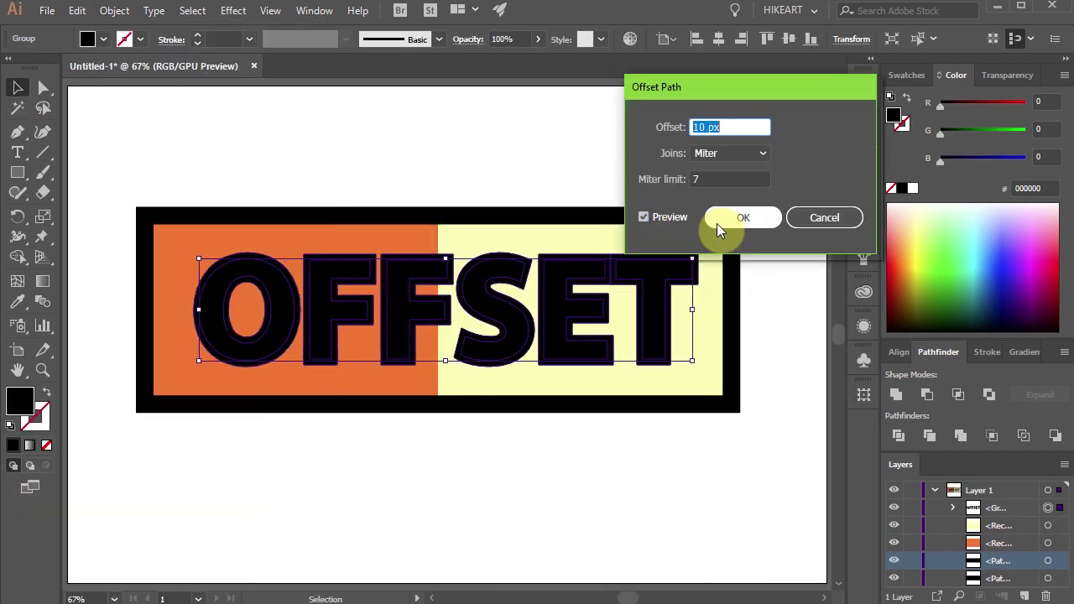
{"action": "left_click", "coordinate": [745, 216]}
{"action": "left_click", "coordinate": [940, 233]}
{"action": "key", "text": "i"}
{"action": "left_click", "coordinate": [544, 248]}
Step: Move the title artwork up and draw a circle below it
{"action": "key", "text": "v"}
{"action": "left_click_drag", "start_coordinate": [487, 403], "coordinate": [486, 308]}
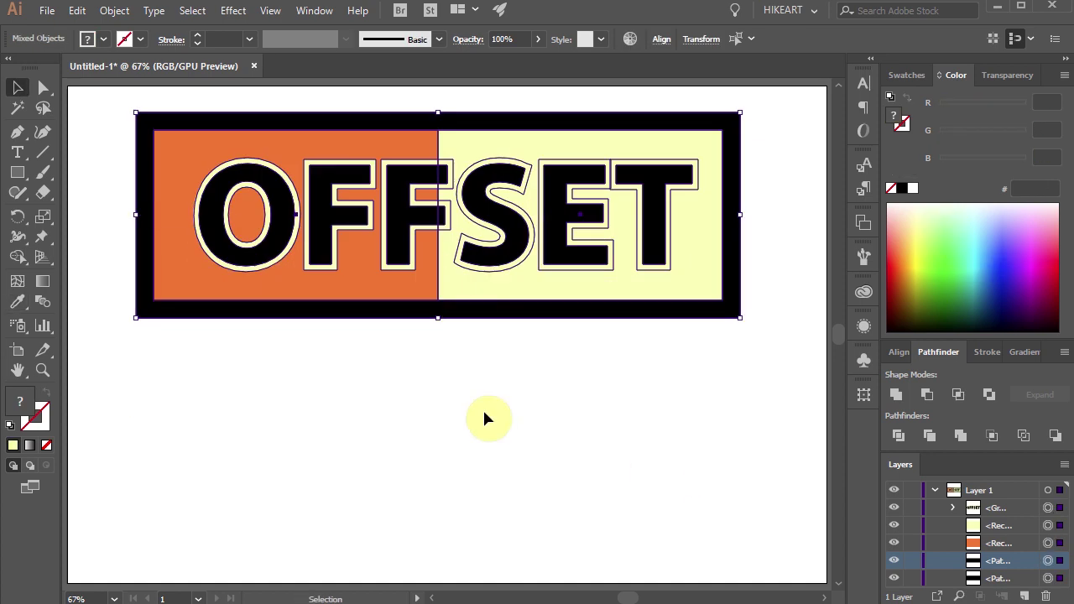
{"action": "key", "text": "l"}
{"action": "left_click_drag", "start_coordinate": [182, 386], "coordinate": [313, 517]}
Step: Thicken the circle's stroke to 10 pt and offset a 39 px outer ring from it
{"action": "left_click", "coordinate": [943, 327]}
{"action": "left_click", "coordinate": [943, 328]}
{"action": "left_click", "coordinate": [114, 11]}
{"action": "left_click", "coordinate": [132, 391]}
{"action": "left_click", "coordinate": [377, 446]}
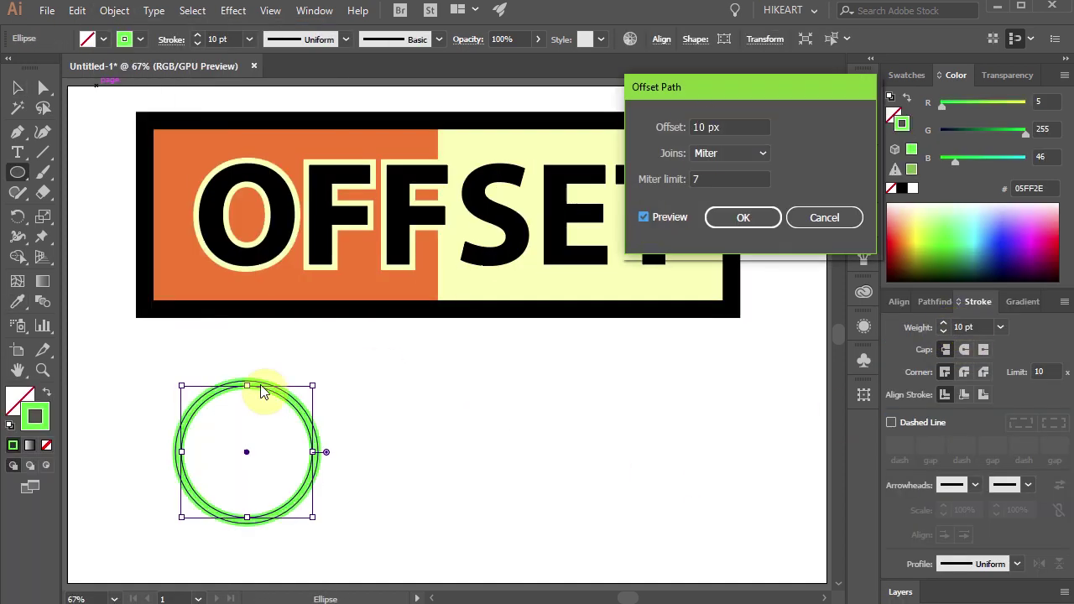
{"action": "left_click", "coordinate": [666, 151]}
{"action": "type", "text": "39"}
{"action": "left_click", "coordinate": [743, 218]}
Step: Colour the outer ring pink and add a -39 px inner ring in light blue
{"action": "left_click", "coordinate": [114, 11]}
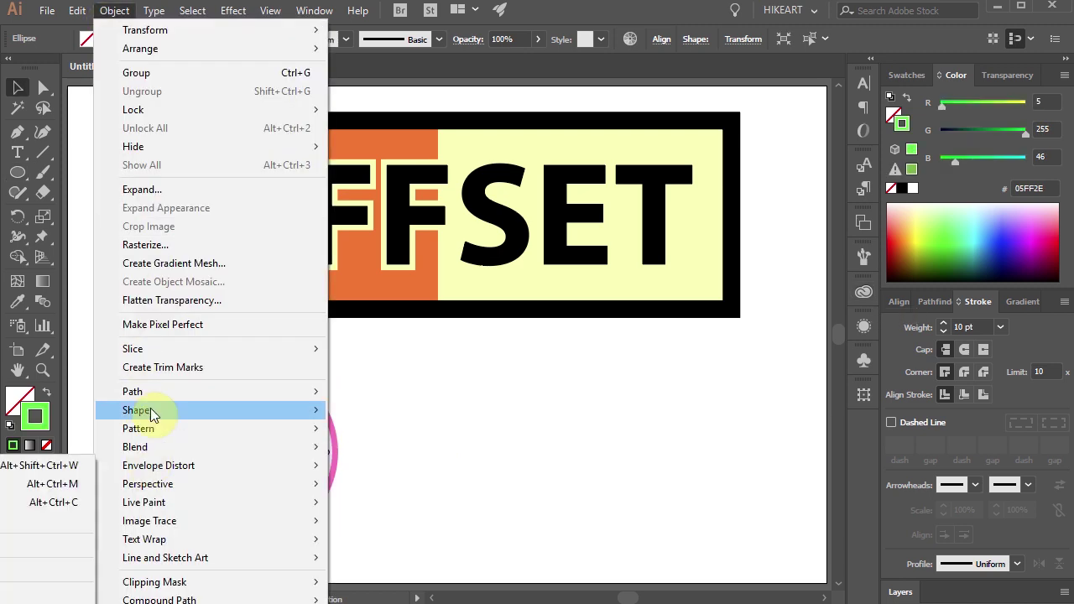
{"action": "left_click", "coordinate": [132, 391]}
{"action": "left_click", "coordinate": [377, 447]}
{"action": "type", "text": "-39"}
{"action": "left_click", "coordinate": [743, 217]}
{"action": "left_click", "coordinate": [976, 212]}
{"action": "left_click", "coordinate": [366, 534]}
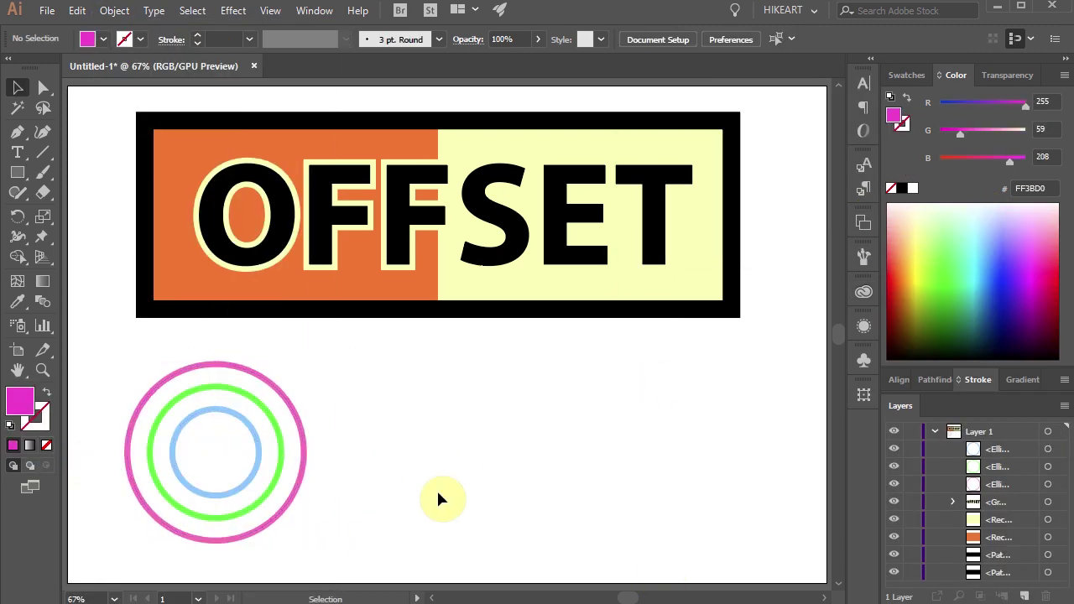
Step: Duplicate and mirror the D letter, then inset both Ds with a -12 px Offset Path
{"action": "right_click", "coordinate": [561, 428]}
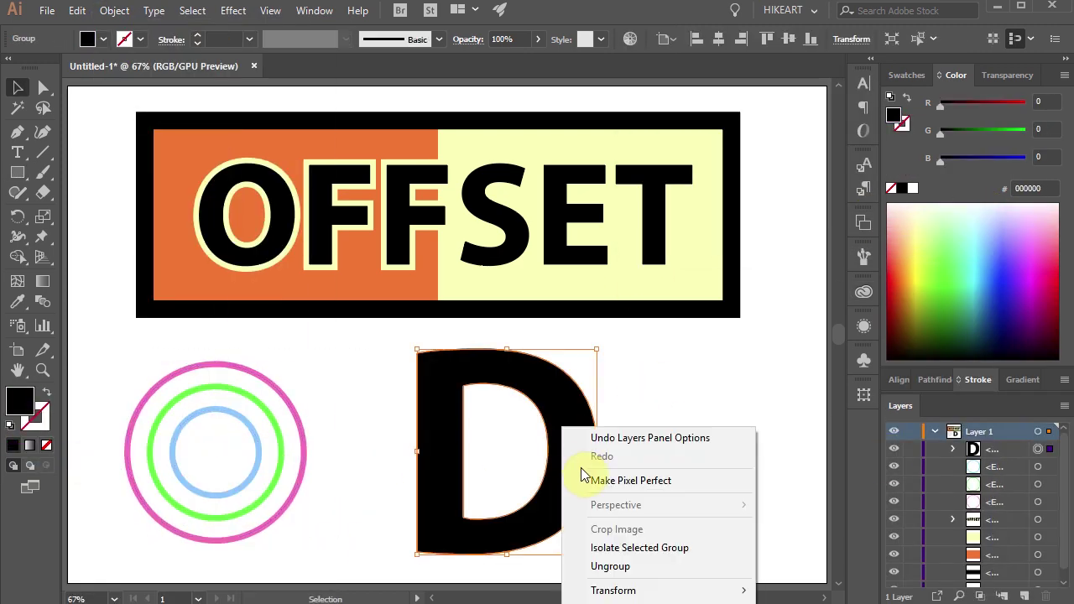
{"action": "key", "text": "Escape"}
{"action": "left_click_drag", "start_coordinate": [587, 491], "coordinate": [642, 444]}
{"action": "left_click", "coordinate": [448, 395], "text": "shift"}
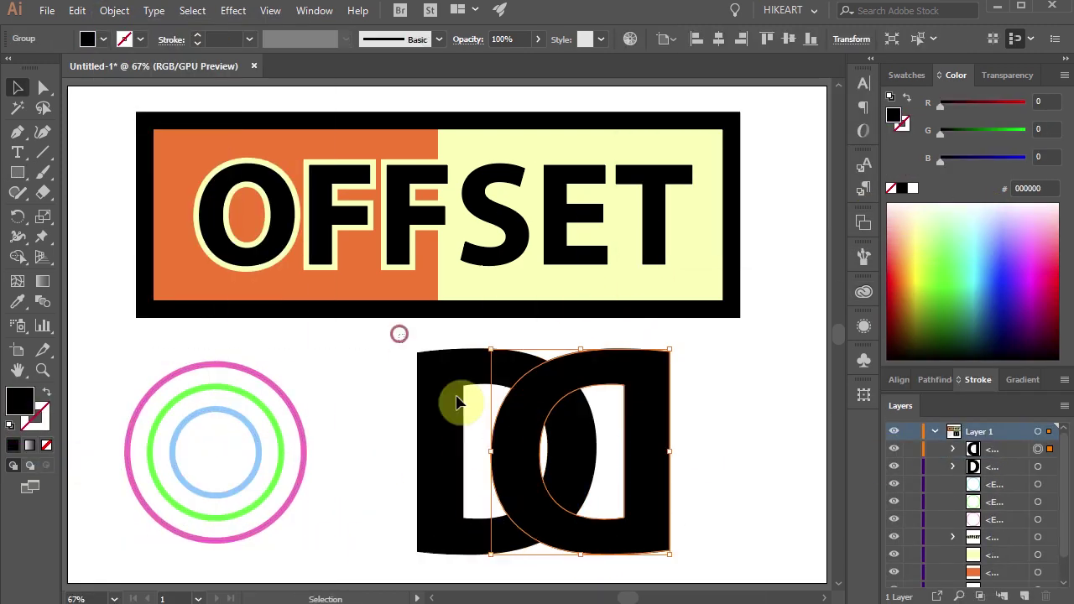
{"action": "left_click", "coordinate": [114, 11]}
{"action": "left_click", "coordinate": [131, 391]}
{"action": "left_click", "coordinate": [378, 447]}
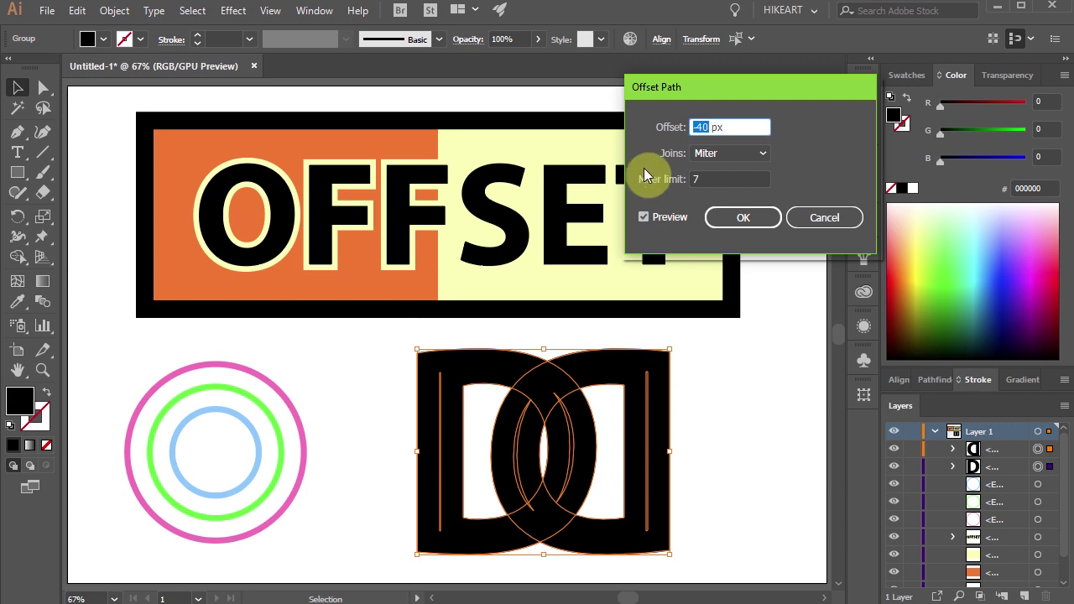
{"action": "left_click", "coordinate": [740, 217]}
Step: Cut away the overlapping regions of the two Ds with Shape Builder to interlock them
{"action": "left_click", "coordinate": [17, 256]}
{"action": "left_click_drag", "start_coordinate": [514, 372], "coordinate": [568, 468]}
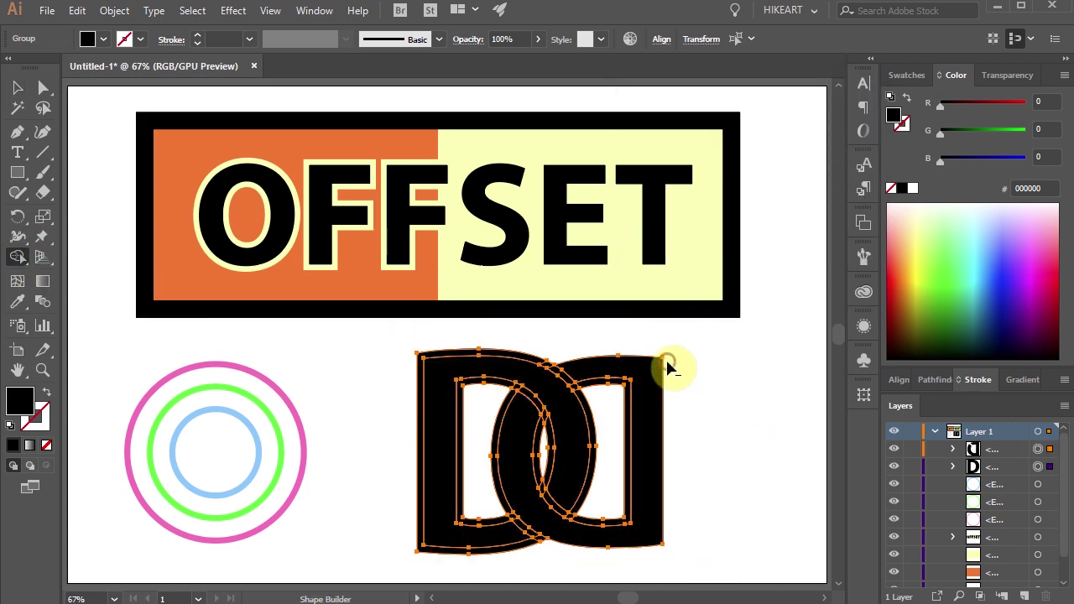
{"action": "left_click", "coordinate": [547, 417], "text": "alt"}
{"action": "left_click", "coordinate": [568, 511], "text": "alt"}
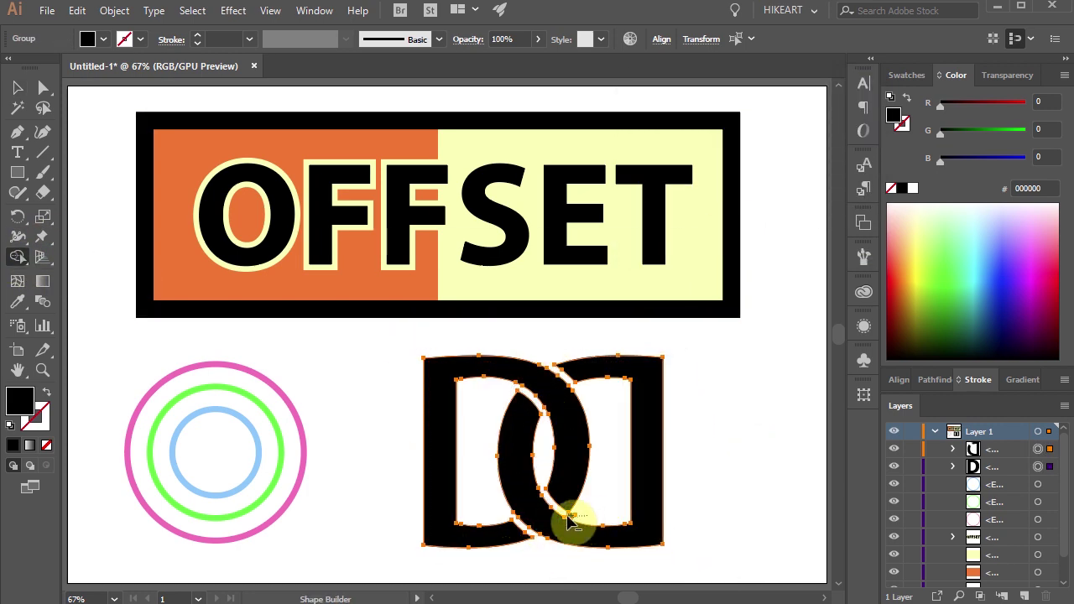